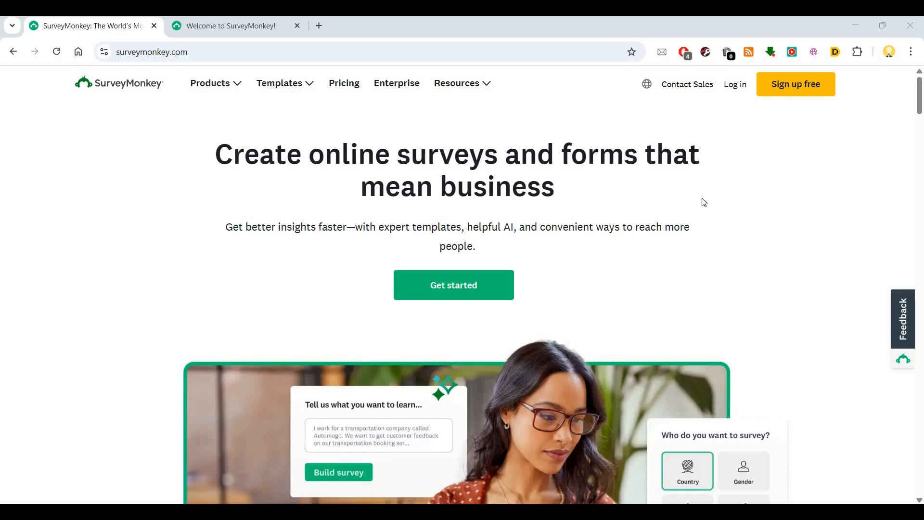
Look through the SurveyMonkey homepage introduction and view the Human resources solution under the team solutions section.
{"action": "scroll", "coordinate": [704, 203], "scroll_direction": "down", "scroll_amount": 8}
{"action": "scroll", "coordinate": [409, 138], "scroll_direction": "down", "scroll_amount": 4}
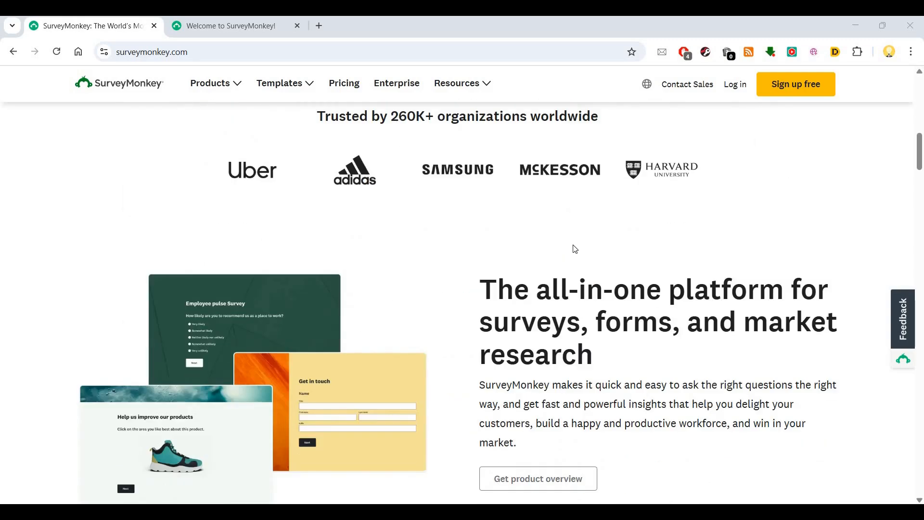
{"action": "scroll", "coordinate": [591, 189], "scroll_direction": "down", "scroll_amount": 2}
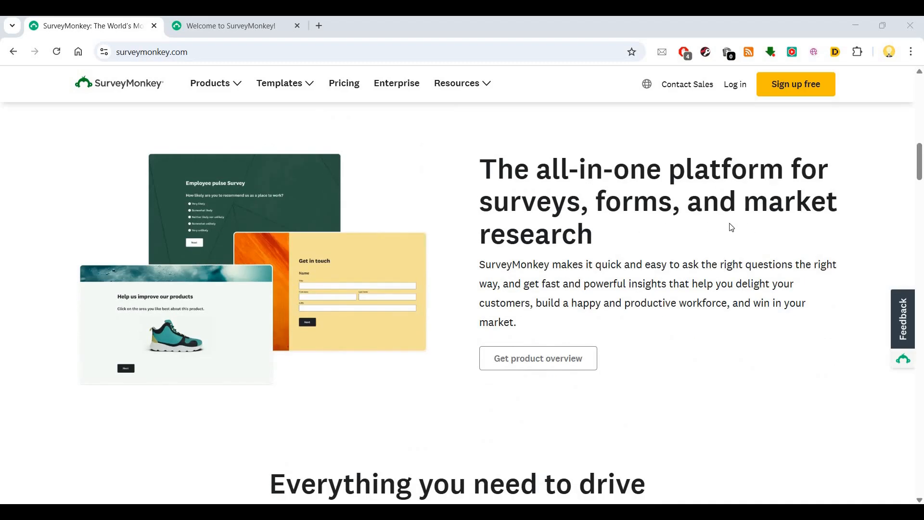
{"action": "scroll", "coordinate": [732, 227], "scroll_direction": "down", "scroll_amount": 5}
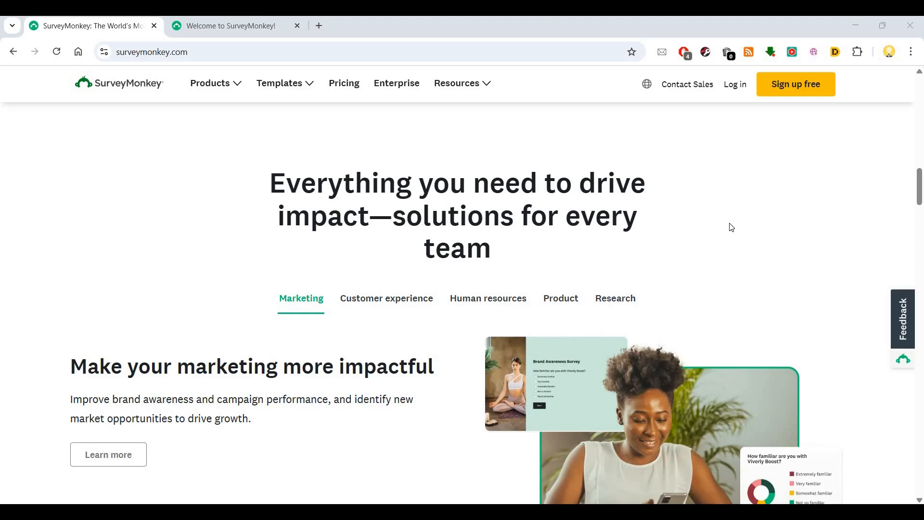
{"action": "scroll", "coordinate": [730, 226], "scroll_direction": "down", "scroll_amount": 3}
{"action": "scroll", "coordinate": [399, 244], "scroll_direction": "up", "scroll_amount": 2}
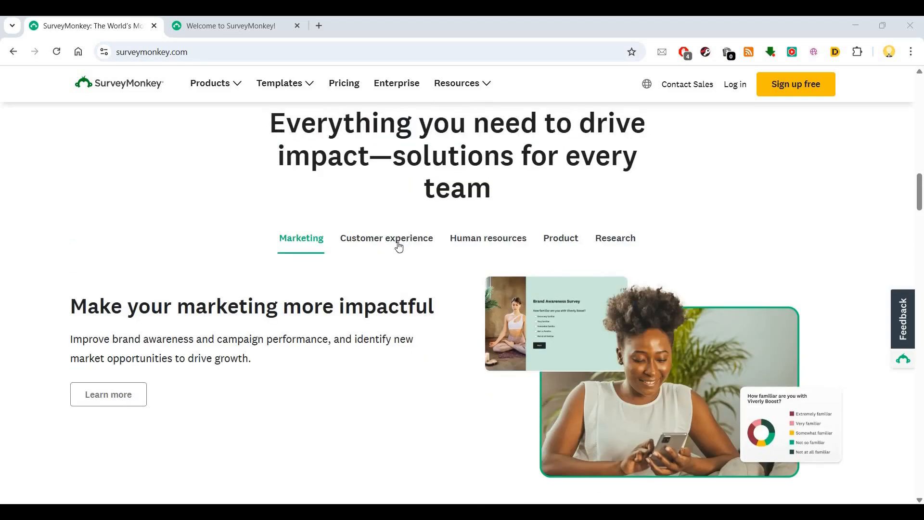
{"action": "left_click", "coordinate": [466, 244]}
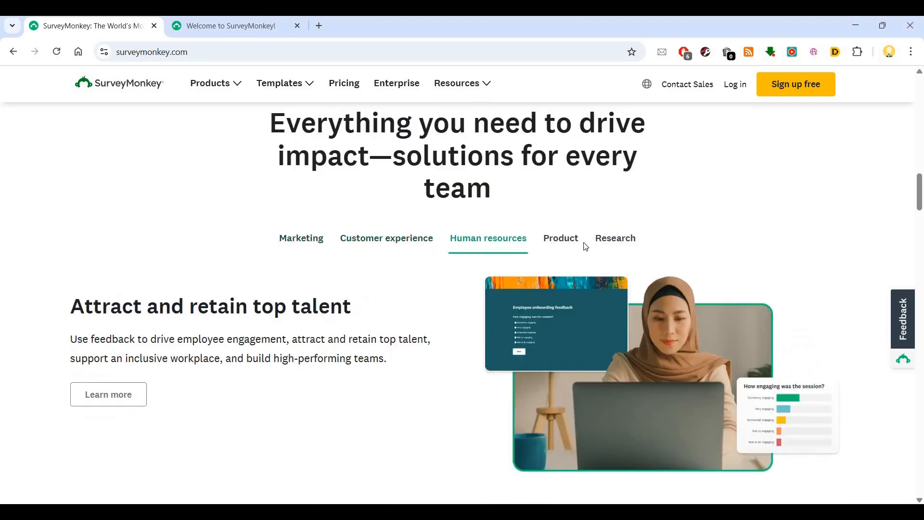
Open the full survey template collection in a new browser tab from the homepage's pre-built templates section.
{"action": "scroll", "coordinate": [398, 236], "scroll_direction": "down", "scroll_amount": 8}
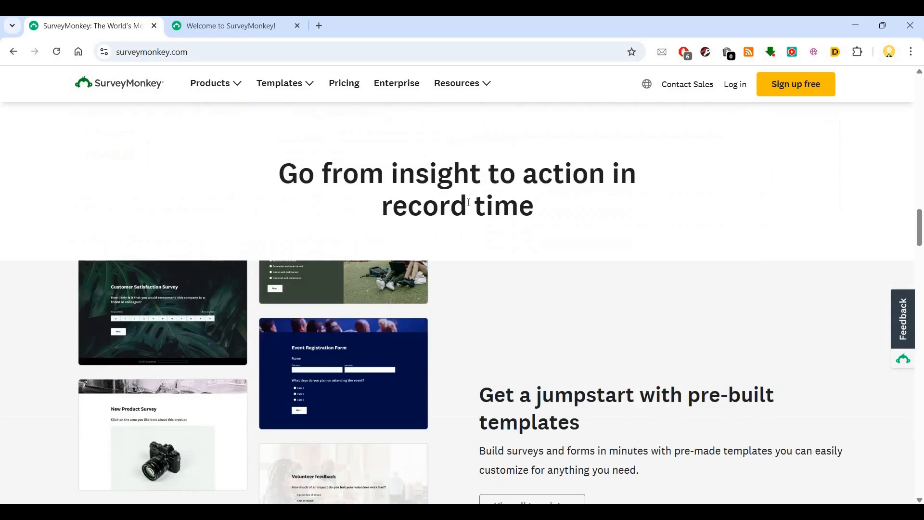
{"action": "scroll", "coordinate": [479, 204], "scroll_direction": "down", "scroll_amount": 3}
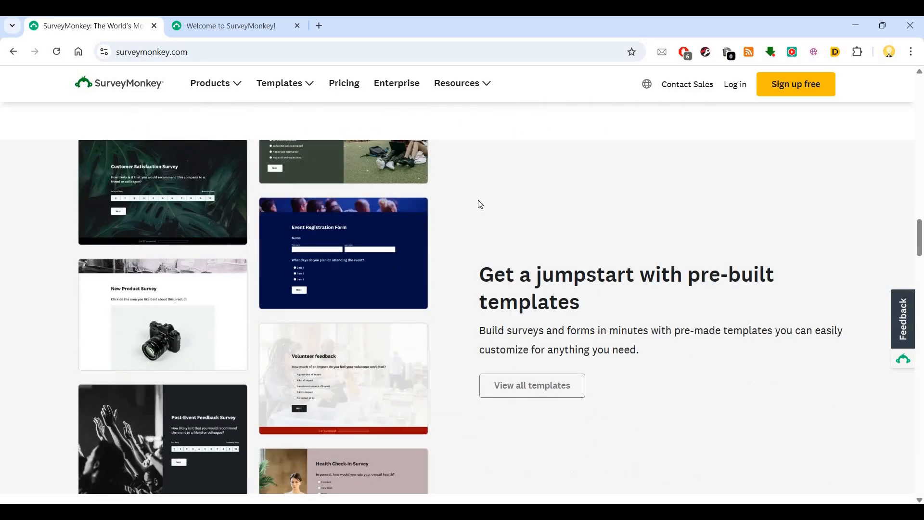
{"action": "scroll", "coordinate": [535, 264], "scroll_direction": "down", "scroll_amount": 2}
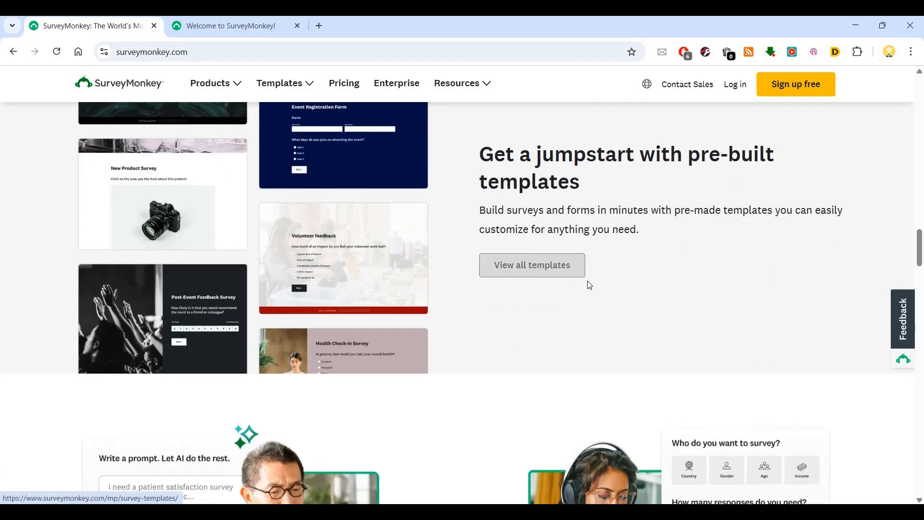
{"action": "right_click", "coordinate": [534, 263]}
{"action": "left_click", "coordinate": [577, 275]}
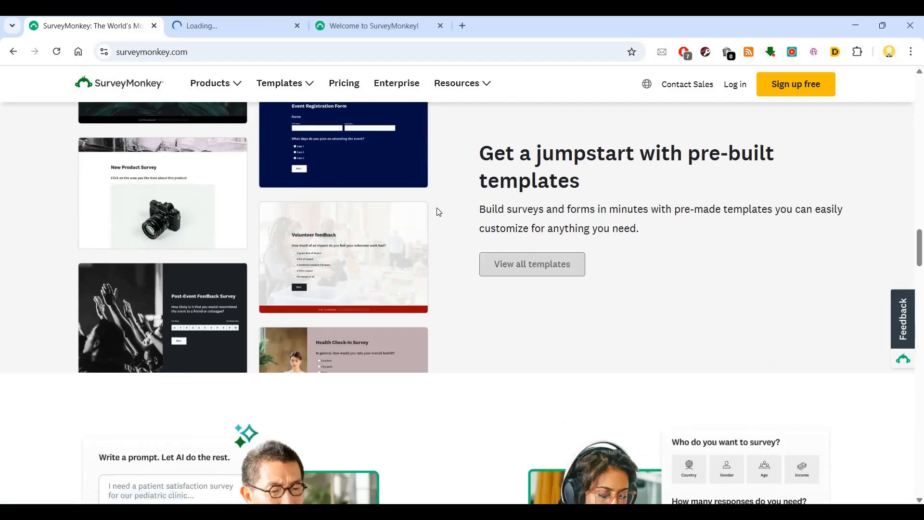
Review the homepage sections on AI features, targeted audiences, and the Basic, Individual Advantage and Team Advantage plans.
{"action": "scroll", "coordinate": [438, 212], "scroll_direction": "down", "scroll_amount": 9}
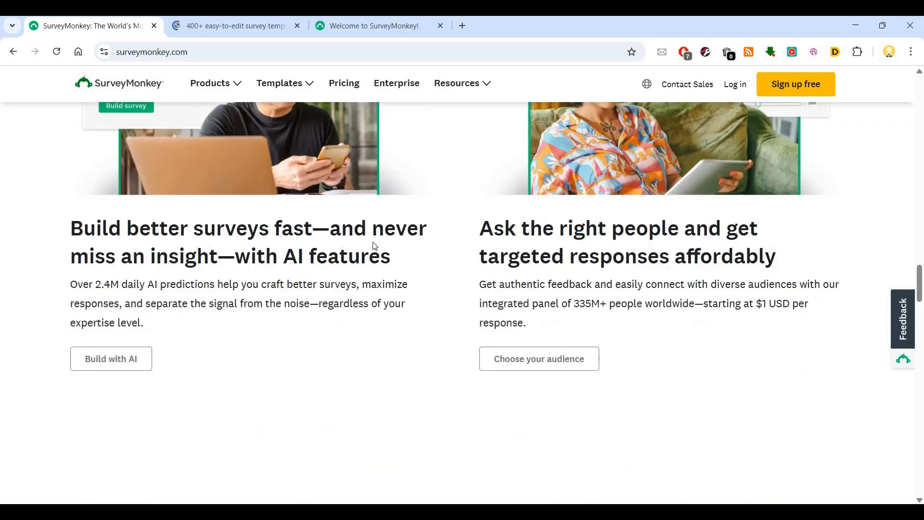
{"action": "scroll", "coordinate": [413, 238], "scroll_direction": "down", "scroll_amount": 1}
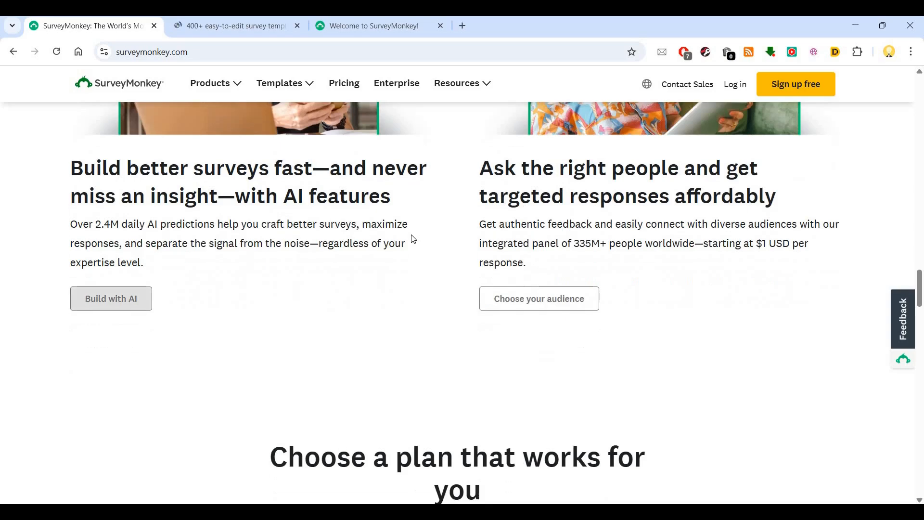
{"action": "scroll", "coordinate": [413, 238], "scroll_direction": "down", "scroll_amount": 7}
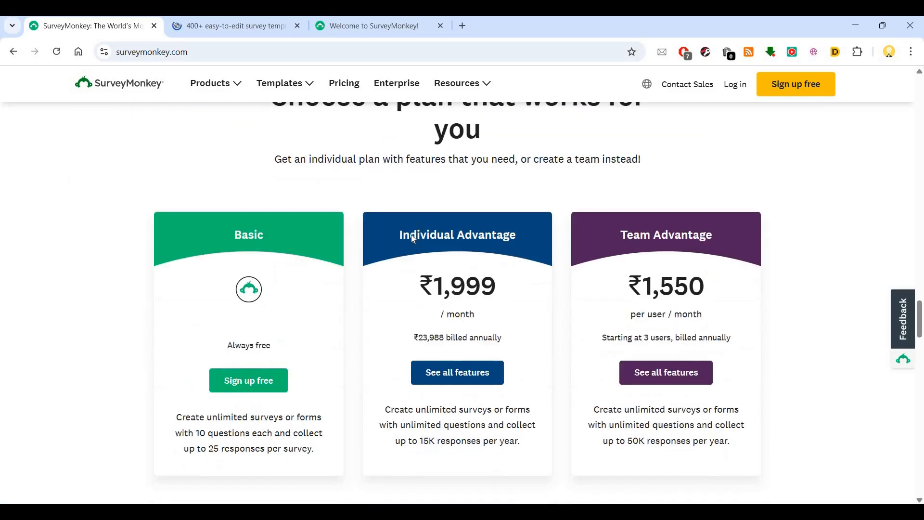
{"action": "scroll", "coordinate": [413, 238], "scroll_direction": "up", "scroll_amount": 1}
{"action": "scroll", "coordinate": [369, 258], "scroll_direction": "down", "scroll_amount": 1}
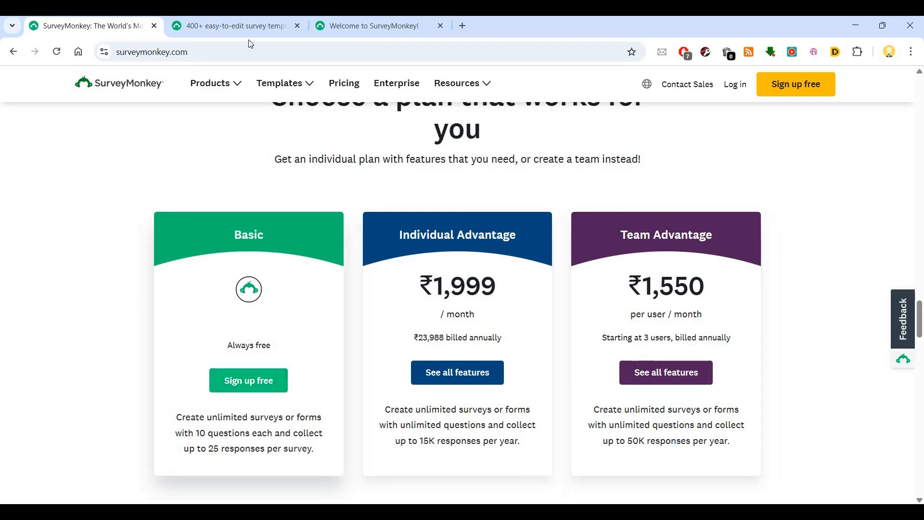
Browse the survey templates page through the customer feedback, employee feedback and market research categories.
{"action": "left_click", "coordinate": [246, 25]}
{"action": "scroll", "coordinate": [367, 360], "scroll_direction": "down", "scroll_amount": 10}
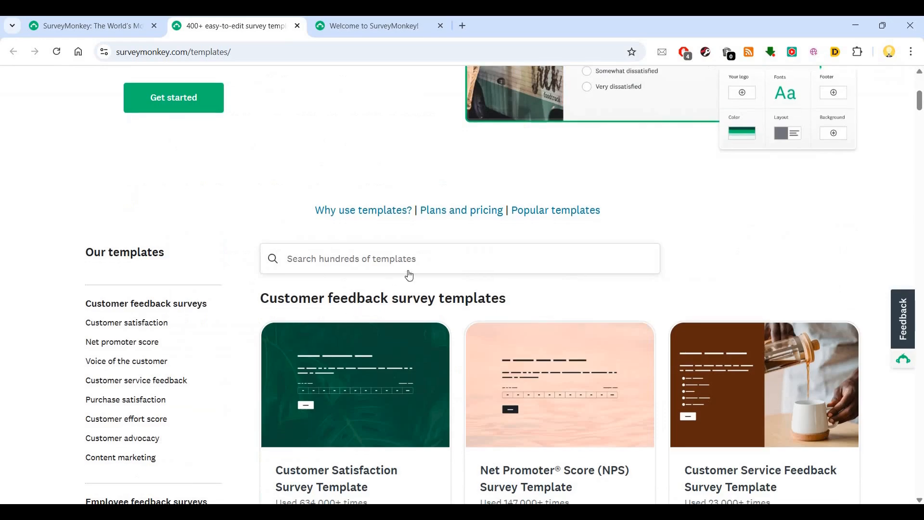
{"action": "scroll", "coordinate": [320, 295], "scroll_direction": "down", "scroll_amount": 3}
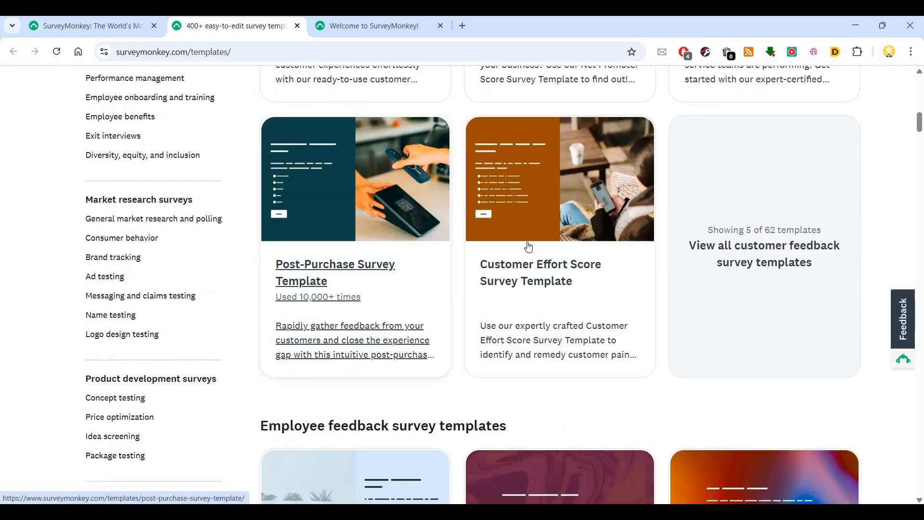
{"action": "scroll", "coordinate": [527, 244], "scroll_direction": "down", "scroll_amount": 7}
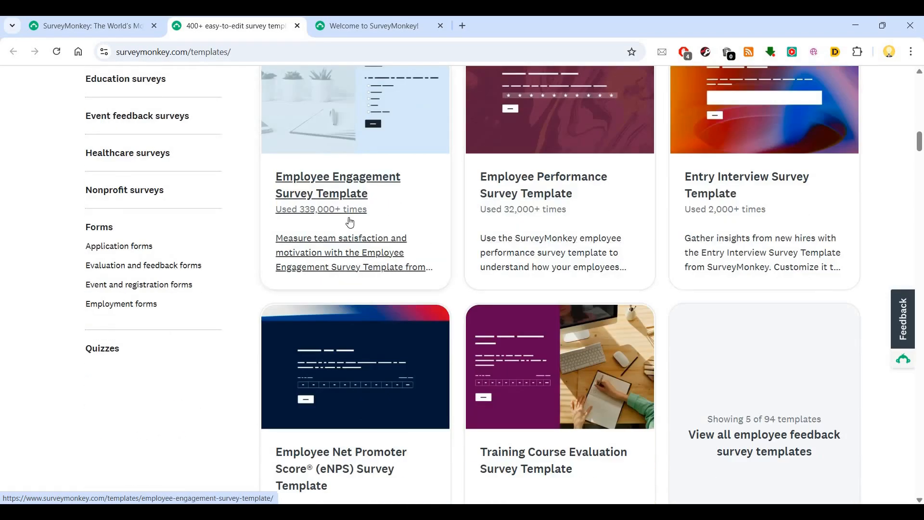
{"action": "scroll", "coordinate": [379, 83], "scroll_direction": "down", "scroll_amount": 3}
{"action": "scroll", "coordinate": [379, 83], "scroll_direction": "down", "scroll_amount": 3}
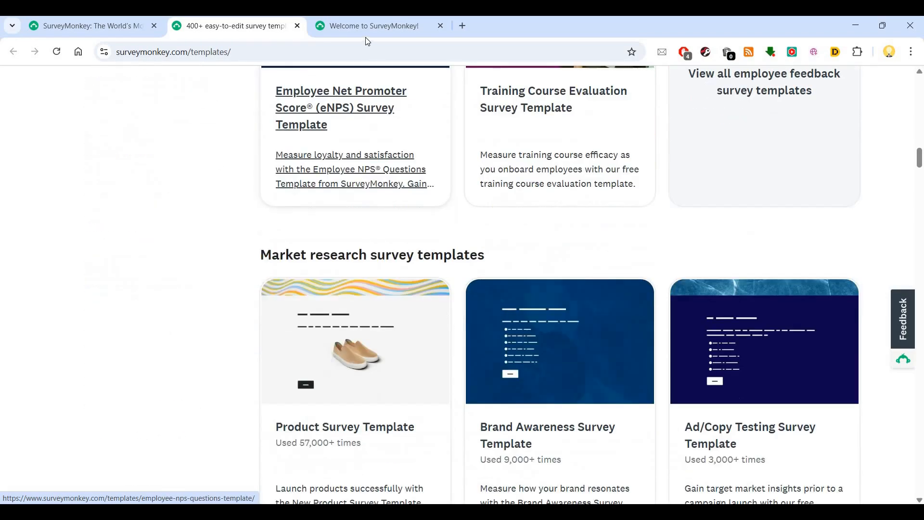
Close the templates page and answer the welcome questions with Personal use and Colleague or friend as the referral source.
{"action": "left_click", "coordinate": [365, 33]}
{"action": "left_click", "coordinate": [298, 26]}
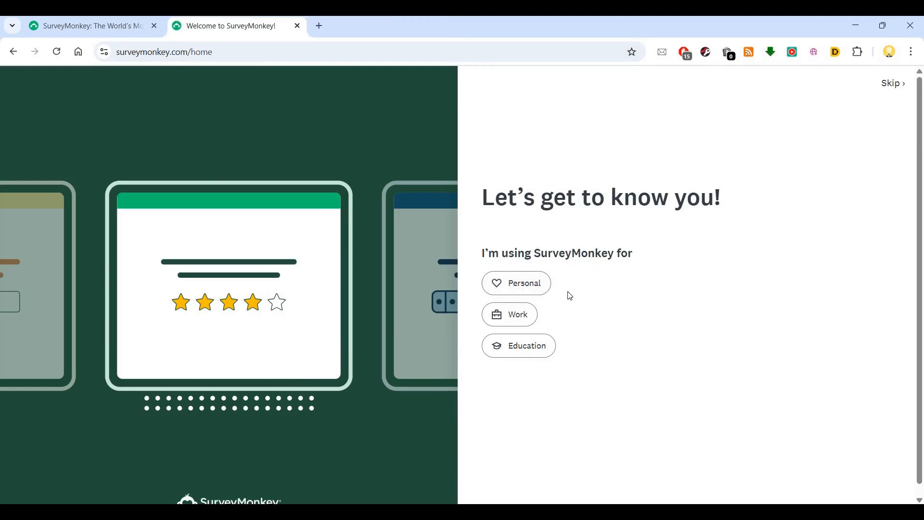
{"action": "left_click", "coordinate": [543, 289]}
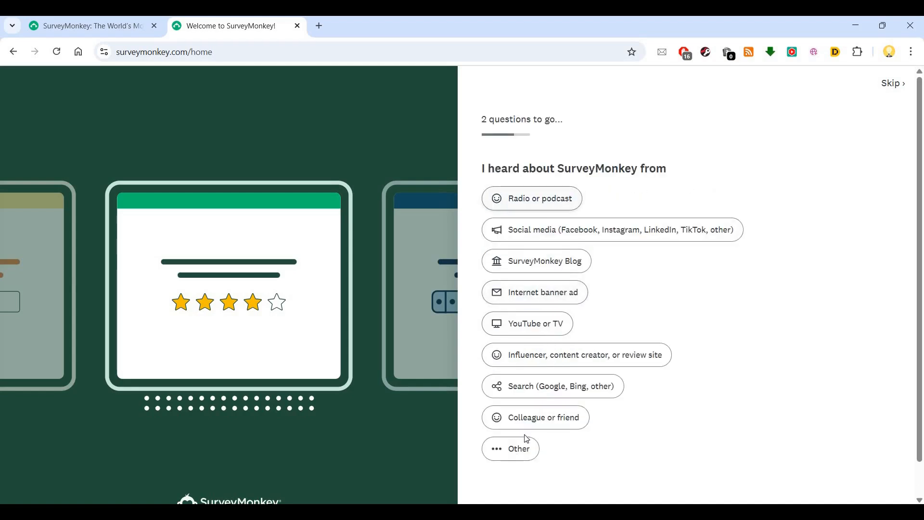
{"action": "left_click", "coordinate": [539, 418]}
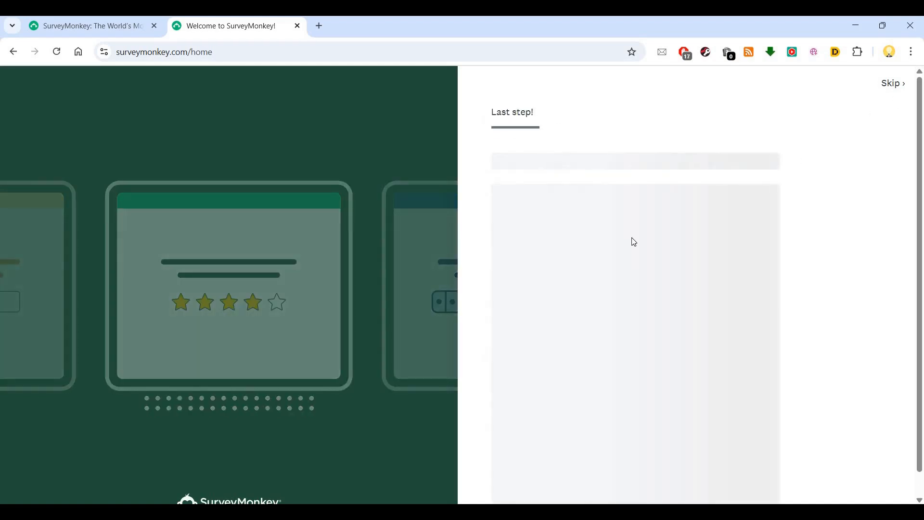
Decline the Advantage Annual upgrade offer with Maybe later to finish the welcome questionnaire.
{"action": "scroll", "coordinate": [646, 267], "scroll_direction": "down", "scroll_amount": 1}
{"action": "scroll", "coordinate": [646, 260], "scroll_direction": "down", "scroll_amount": 1}
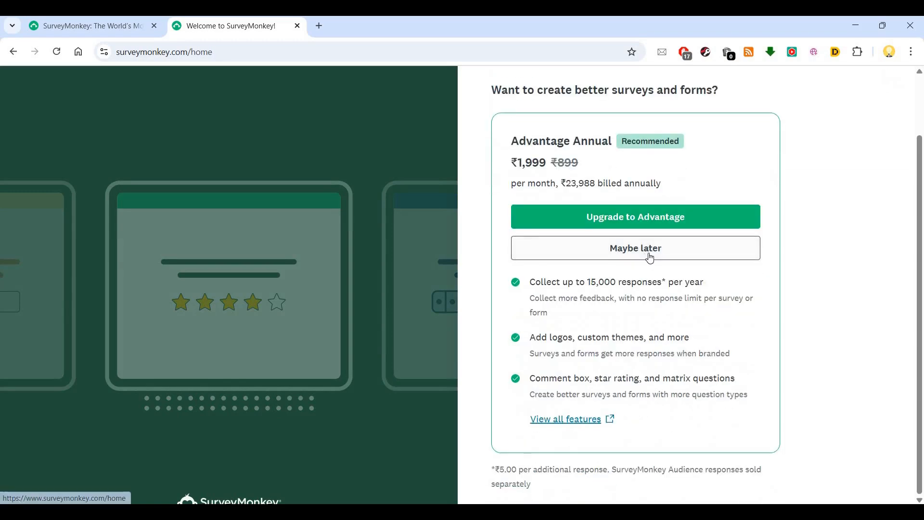
{"action": "left_click", "coordinate": [650, 256]}
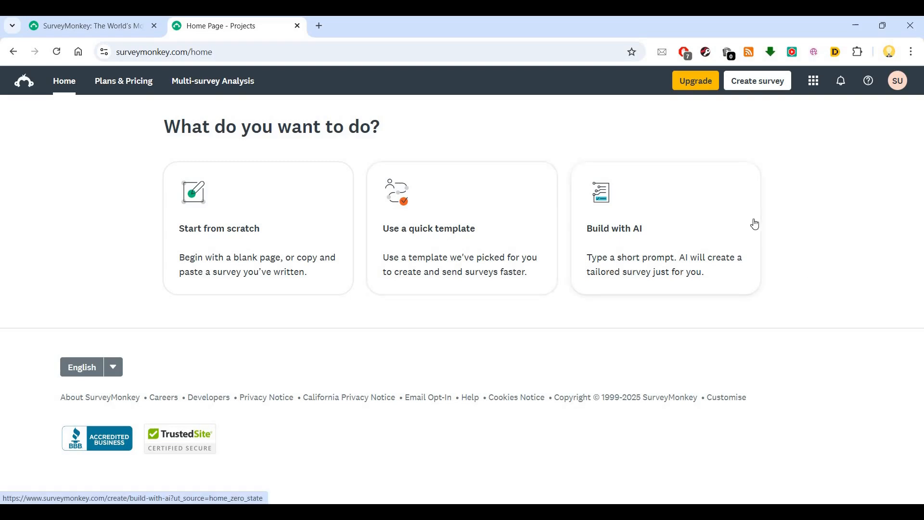
Start a new survey using Build with AI and continue past the feature's introduction to the prompt page.
{"action": "left_click", "coordinate": [607, 219]}
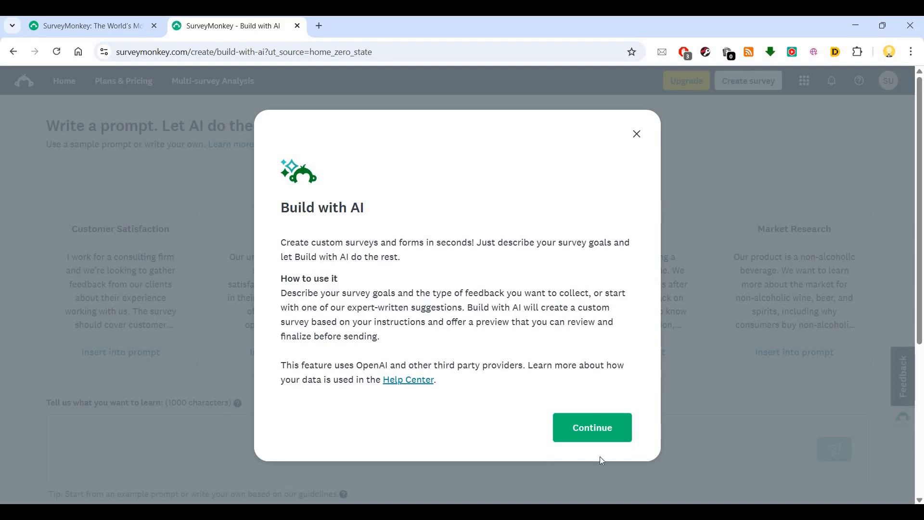
{"action": "scroll", "coordinate": [440, 361], "scroll_direction": "down", "scroll_amount": 4}
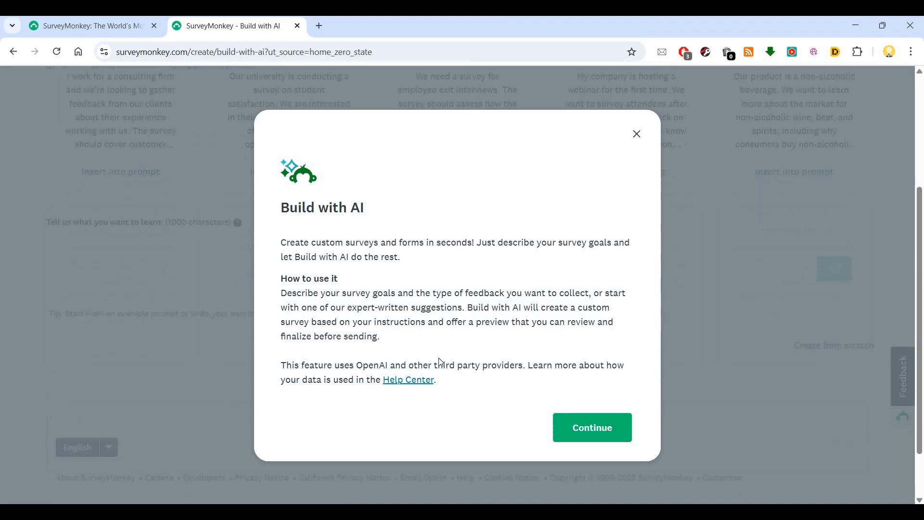
{"action": "scroll", "coordinate": [441, 361], "scroll_direction": "up", "scroll_amount": 4}
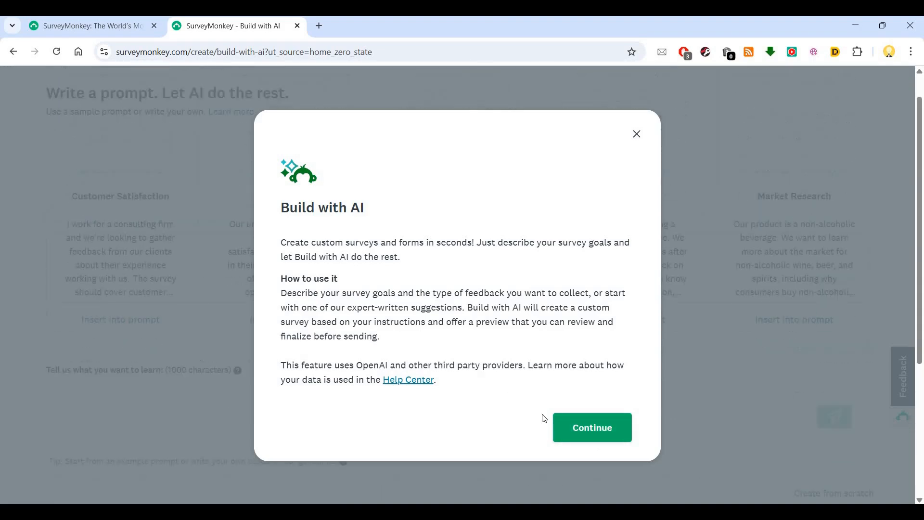
{"action": "left_click", "coordinate": [584, 428]}
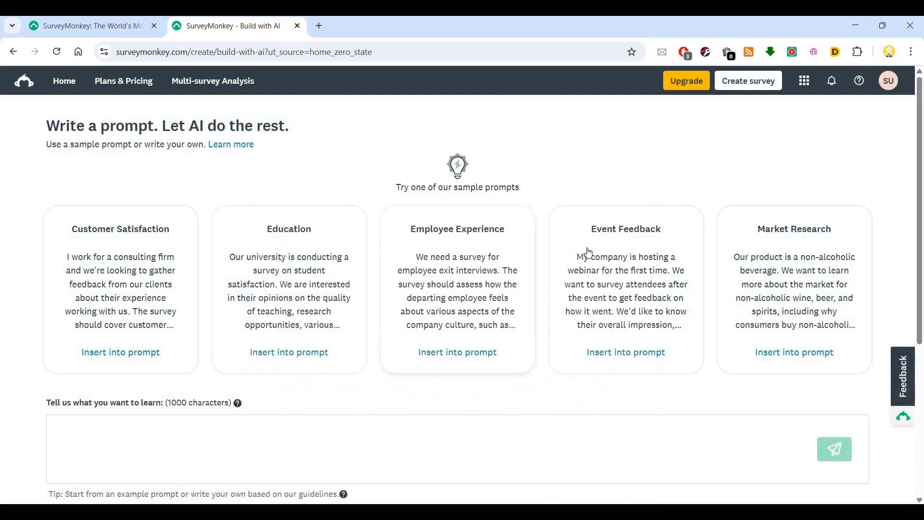
{"action": "scroll", "coordinate": [587, 248], "scroll_direction": "down", "scroll_amount": 4}
{"action": "scroll", "coordinate": [140, 363], "scroll_direction": "up", "scroll_amount": 4}
{"action": "scroll", "coordinate": [404, 316], "scroll_direction": "down", "scroll_amount": 3}
Begin the AI prompt with "Create a survey for real estate client for whom you have shown 10 retail office spaces".
{"action": "left_click", "coordinate": [405, 318]}
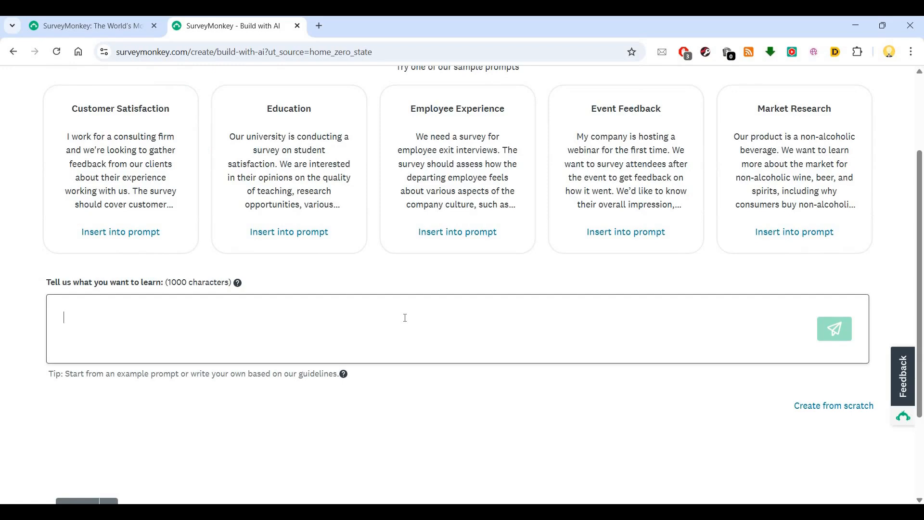
{"action": "scroll", "coordinate": [726, 322], "scroll_direction": "down", "scroll_amount": 2}
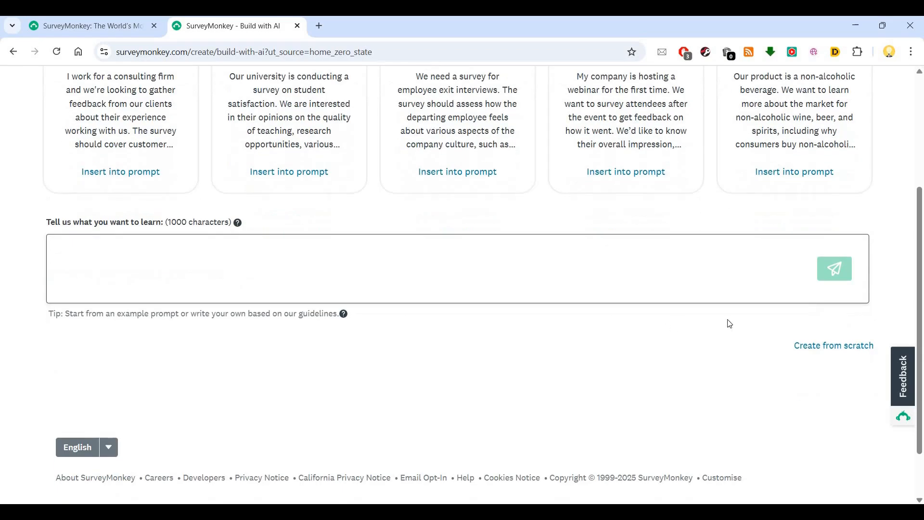
{"action": "scroll", "coordinate": [712, 316], "scroll_direction": "up", "scroll_amount": 2}
{"action": "scroll", "coordinate": [700, 320], "scroll_direction": "up", "scroll_amount": 3}
{"action": "scroll", "coordinate": [571, 324], "scroll_direction": "down", "scroll_amount": 3}
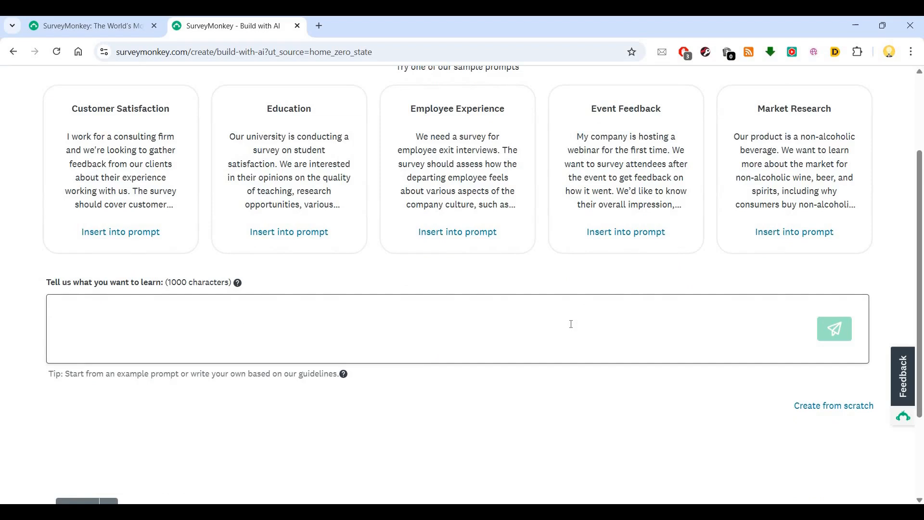
{"action": "type", "text": "Create a"}
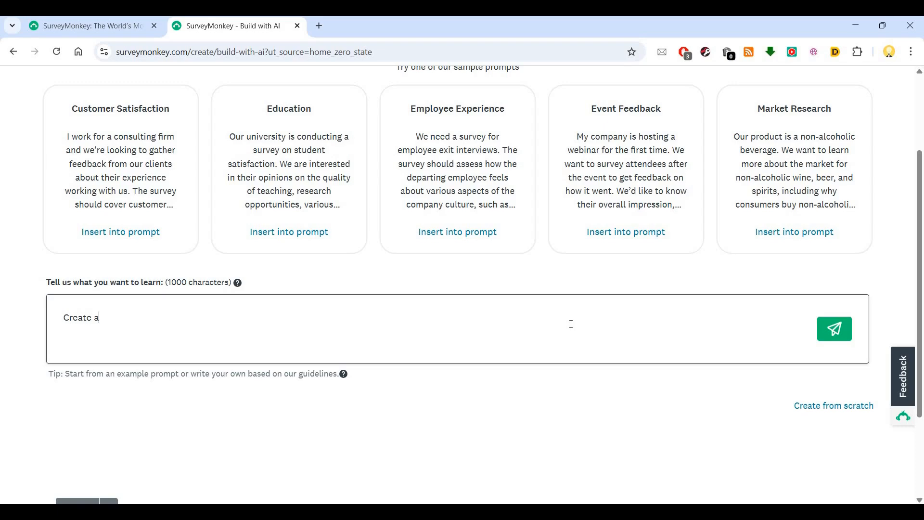
{"action": "type", "text": " survey for real estate cl"}
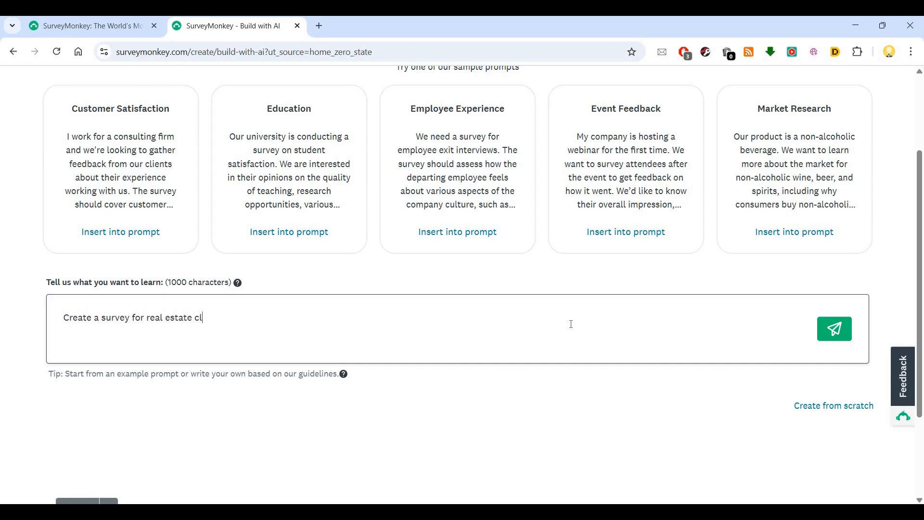
{"action": "type", "text": "ient for whom you have shown "}
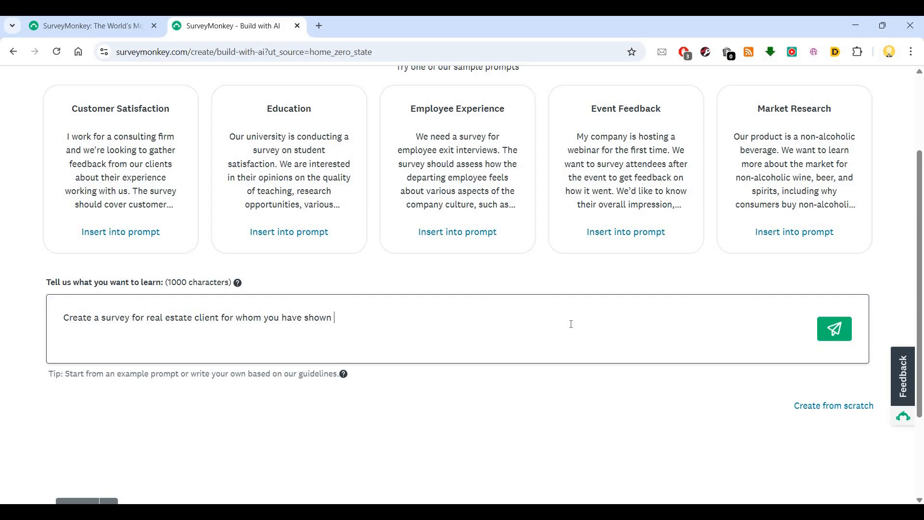
{"action": "type", "text": "10 retail office spaces"}
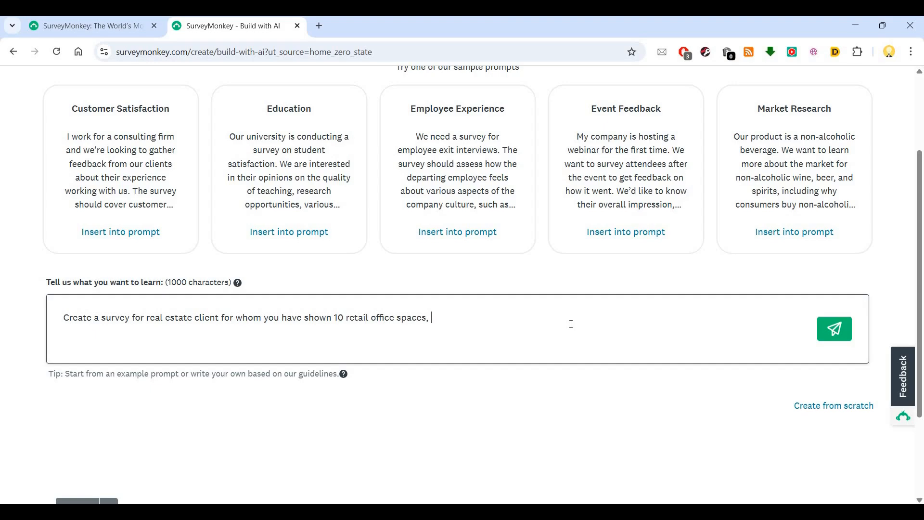
Extend the prompt to ask for feedback on the 10 options' pricing, aesthetics, location and other retail attributes as 0 to 5 stars, and generate the survey.
{"action": "type", "text": ", ask for their feedbac"}
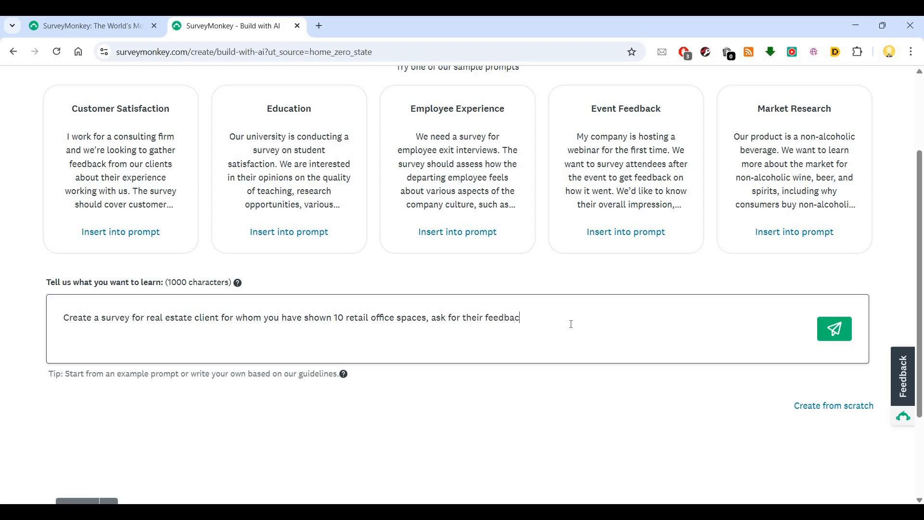
{"action": "type", "text": "k for the 10 options, in terms of pricing"}
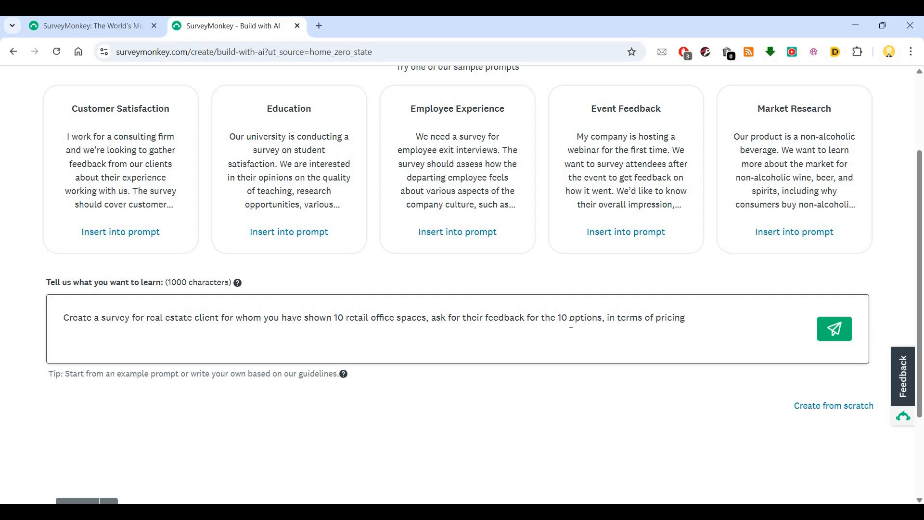
{"action": "type", "text": ", aesthetics, locatio"}
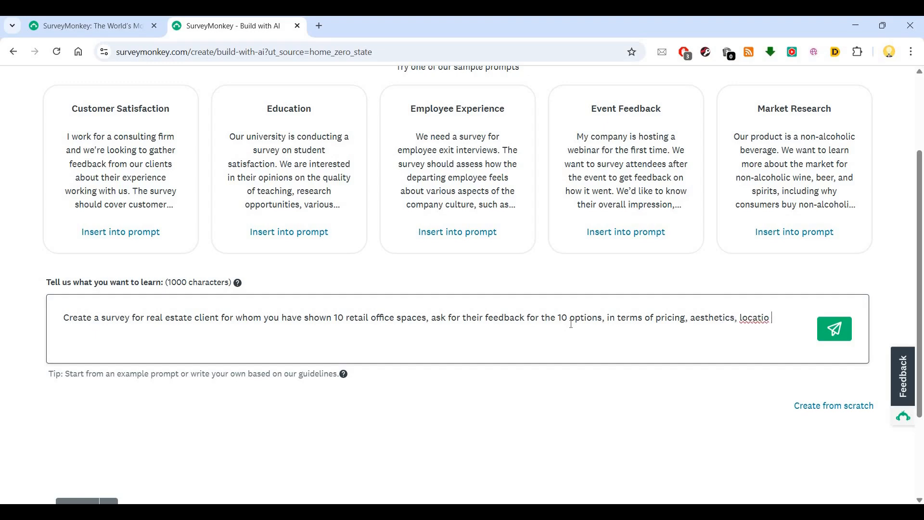
{"action": "key", "text": "BackSpace"}
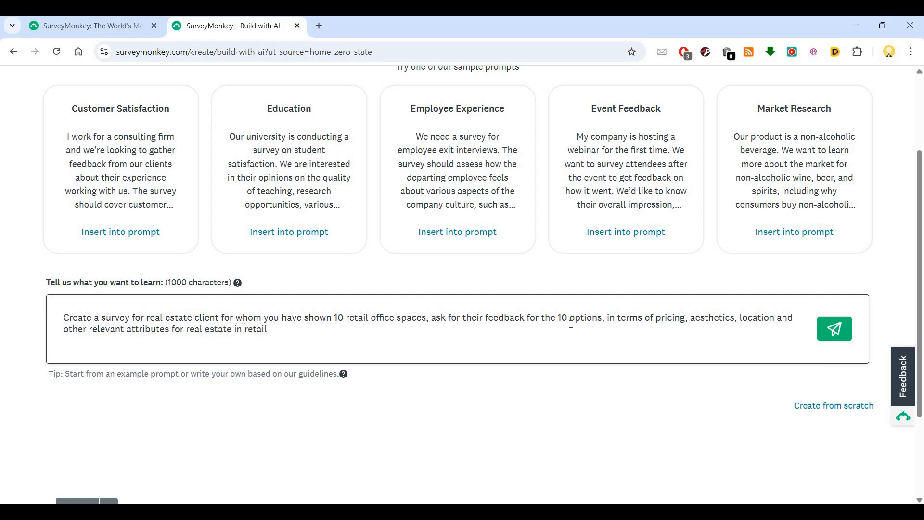
{"action": "type", "text": "make it rating"}
{"action": "type", "text": "s 0 to 5 stars."}
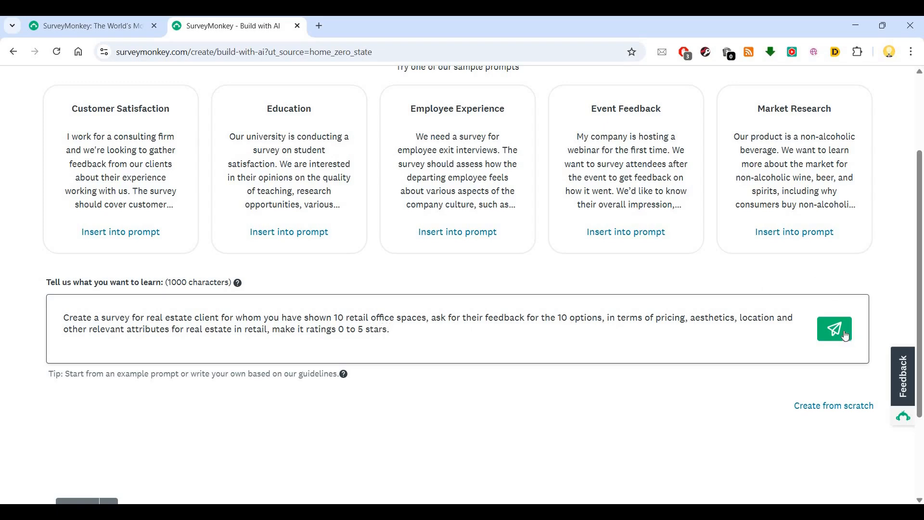
{"action": "left_click", "coordinate": [845, 332]}
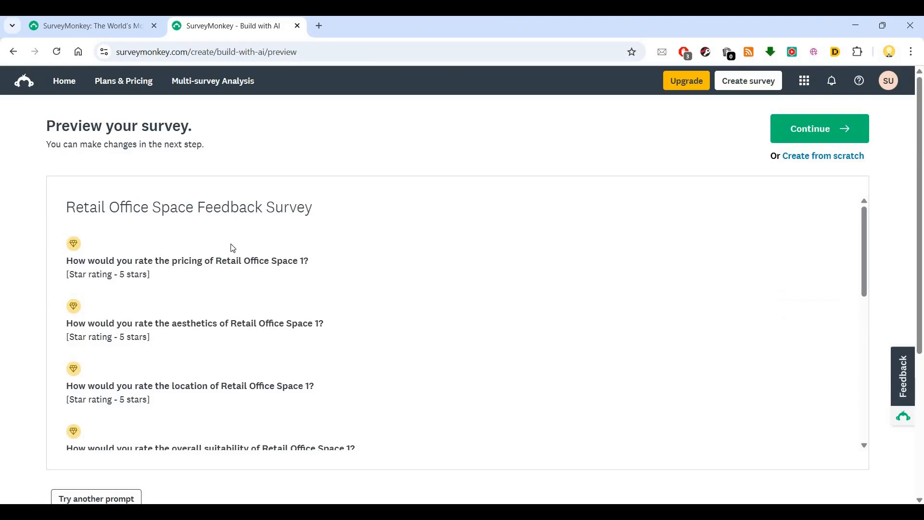
Review the questions and answer types in the generated Retail Office Space Feedback Survey.
{"action": "mouse_move", "coordinate": [196, 288]}
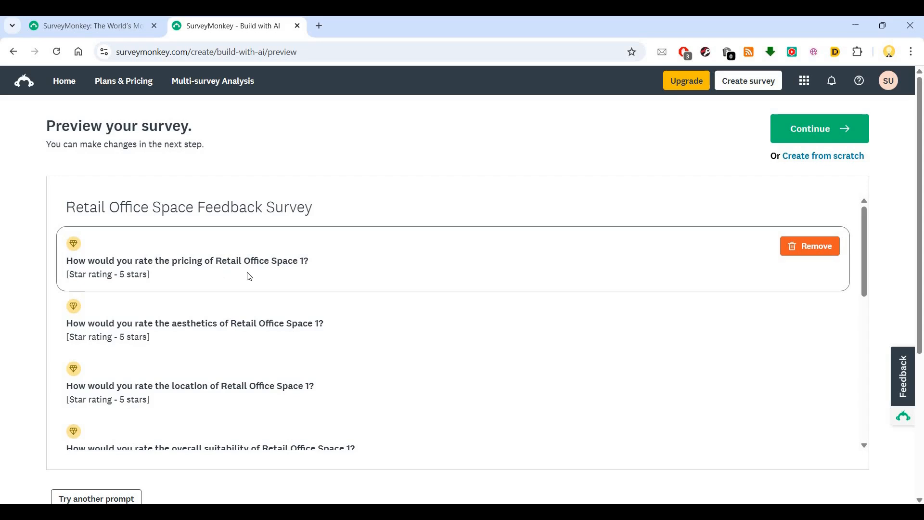
{"action": "scroll", "coordinate": [186, 282], "scroll_direction": "down", "scroll_amount": 1}
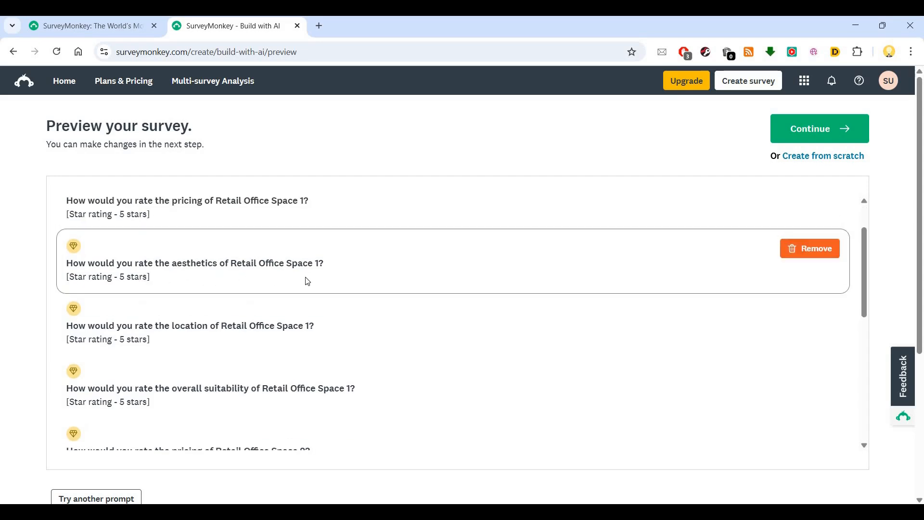
{"action": "scroll", "coordinate": [241, 289], "scroll_direction": "down", "scroll_amount": 1}
{"action": "scroll", "coordinate": [164, 236], "scroll_direction": "down", "scroll_amount": 2}
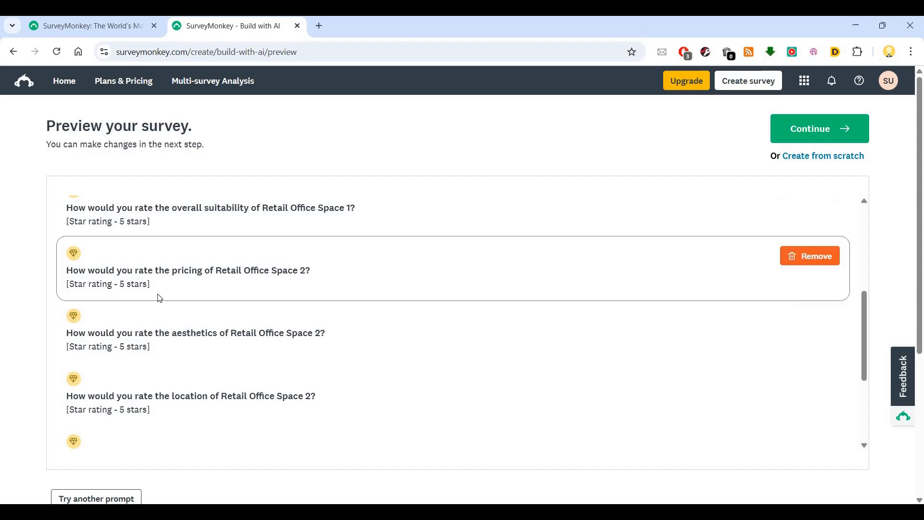
{"action": "scroll", "coordinate": [207, 295], "scroll_direction": "down", "scroll_amount": 1}
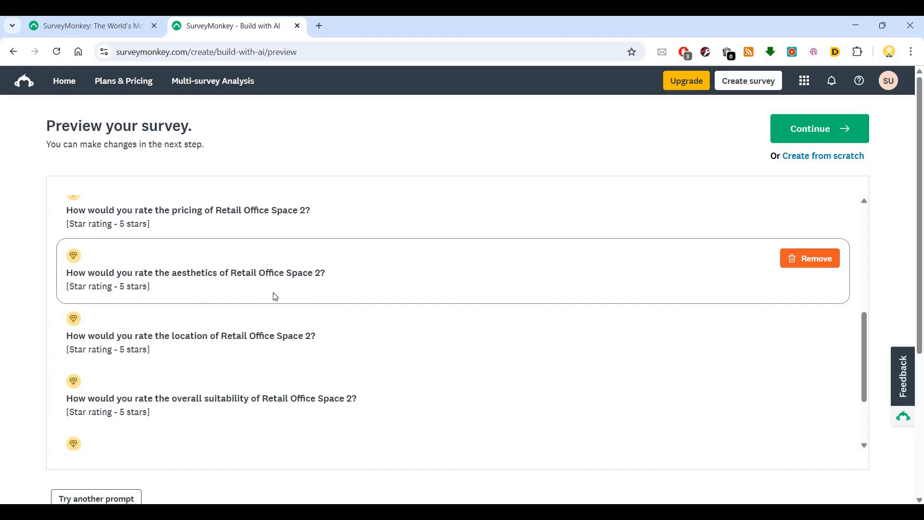
{"action": "scroll", "coordinate": [206, 332], "scroll_direction": "down", "scroll_amount": 1}
{"action": "scroll", "coordinate": [206, 332], "scroll_direction": "down", "scroll_amount": 1}
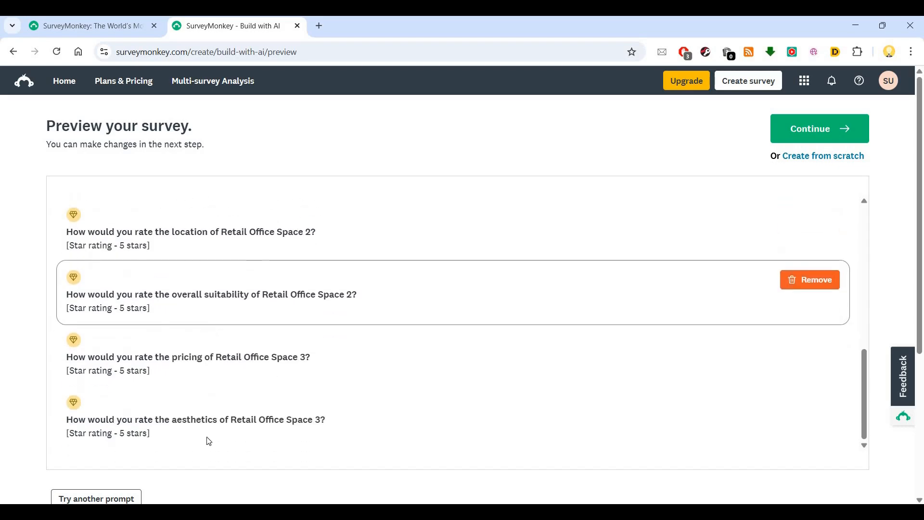
{"action": "scroll", "coordinate": [291, 356], "scroll_direction": "down", "scroll_amount": 3}
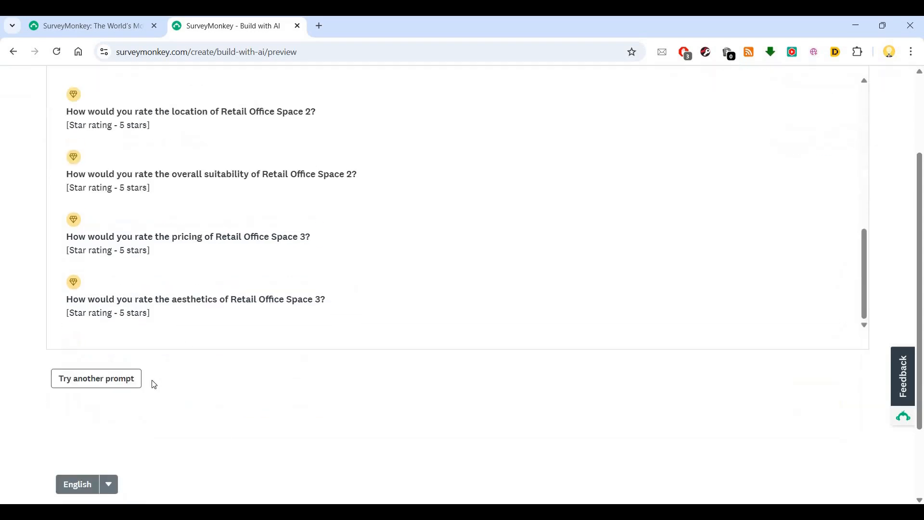
{"action": "mouse_move", "coordinate": [220, 319]}
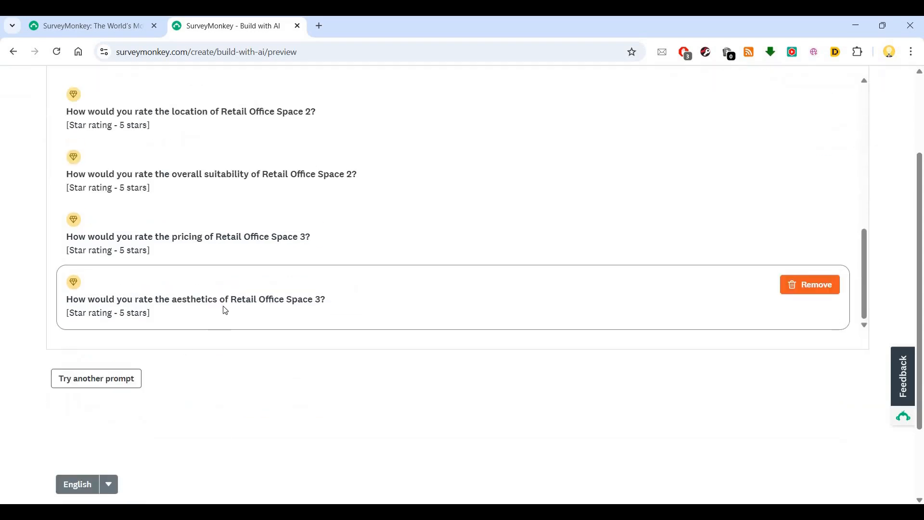
{"action": "scroll", "coordinate": [334, 315], "scroll_direction": "up", "scroll_amount": 7}
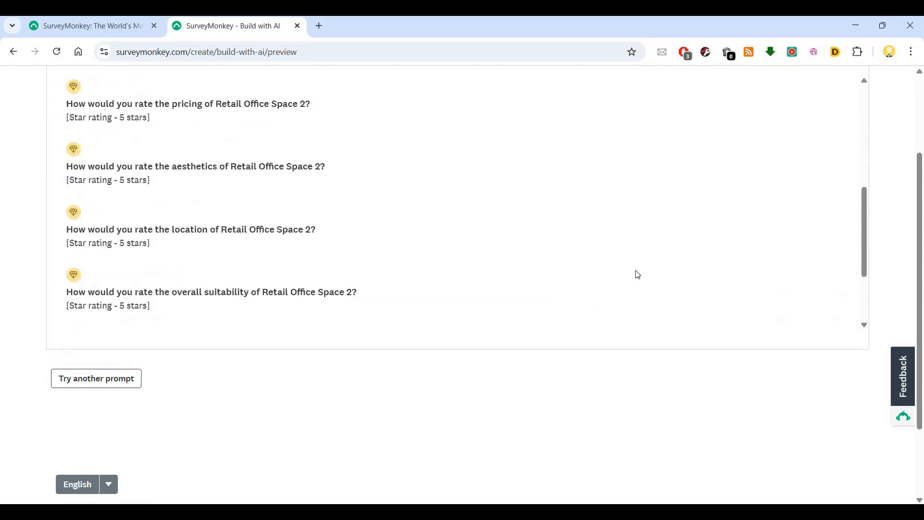
{"action": "scroll", "coordinate": [724, 237], "scroll_direction": "up", "scroll_amount": 3}
Check what the diamond marker on the generated questions means and continue with the survey to the design editor.
{"action": "mouse_move", "coordinate": [315, 273]}
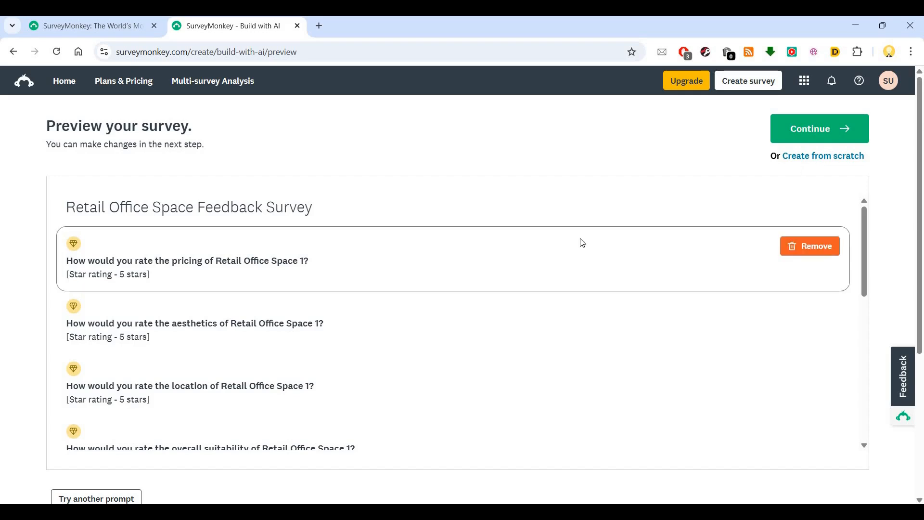
{"action": "scroll", "coordinate": [520, 266], "scroll_direction": "down", "scroll_amount": 1}
{"action": "scroll", "coordinate": [520, 266], "scroll_direction": "down", "scroll_amount": 6}
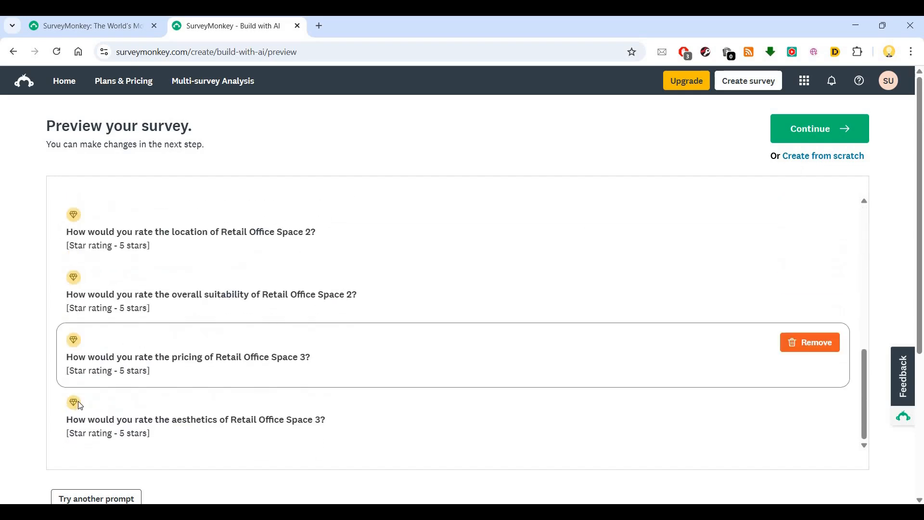
{"action": "mouse_move", "coordinate": [80, 406]}
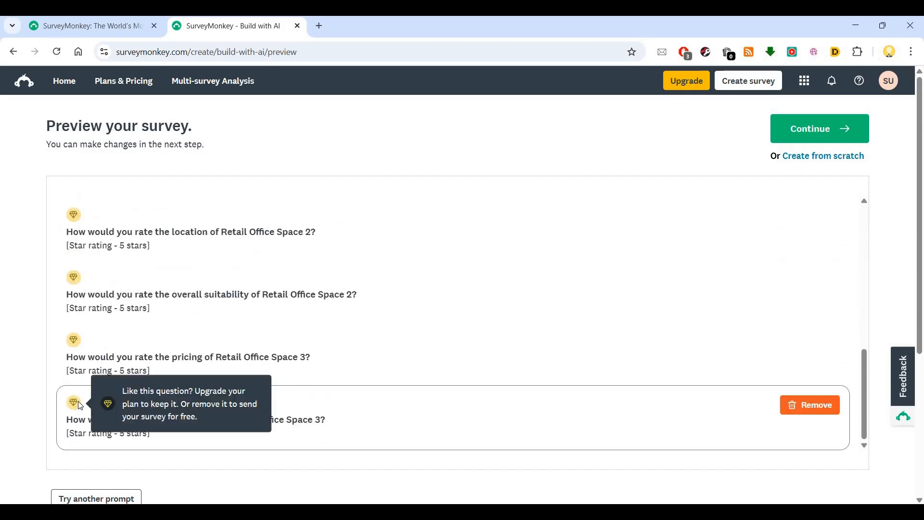
{"action": "scroll", "coordinate": [504, 323], "scroll_direction": "down", "scroll_amount": 5}
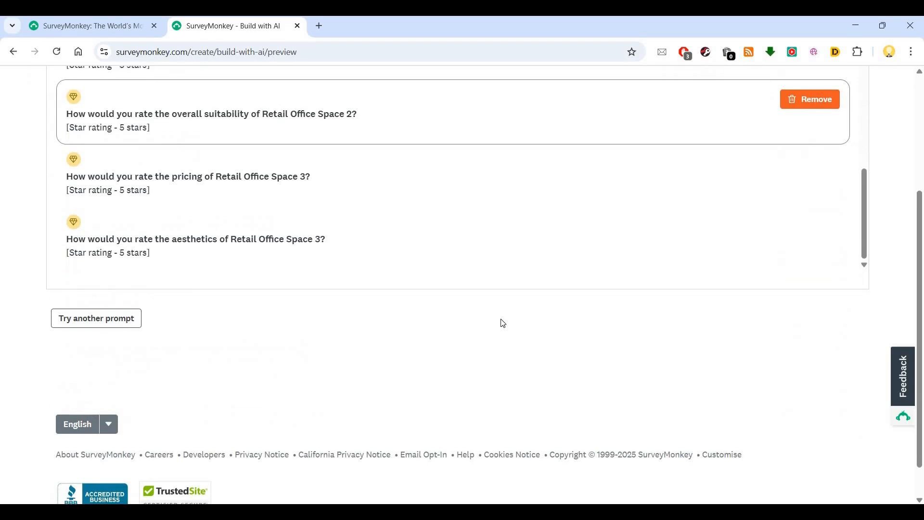
{"action": "scroll", "coordinate": [503, 323], "scroll_direction": "up", "scroll_amount": 5}
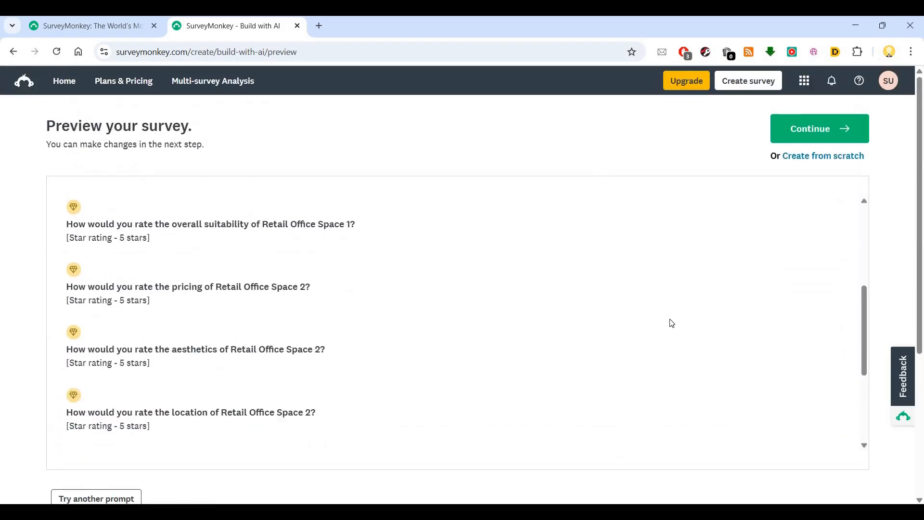
{"action": "left_click", "coordinate": [848, 134]}
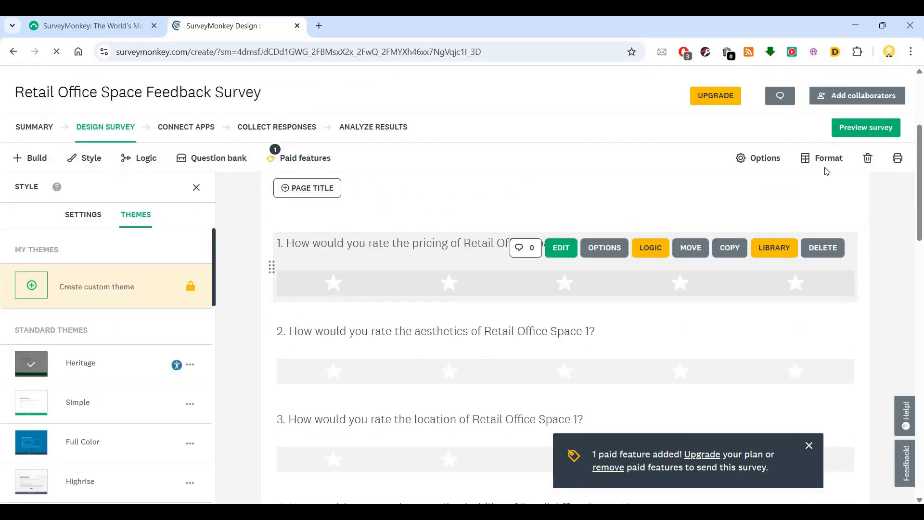
Preview the survey and try ratings of 5 stars for pricing, 5 for aesthetics, 3 for location and 4 for overall suitability of Retail Office Space 1.
{"action": "left_click", "coordinate": [857, 128]}
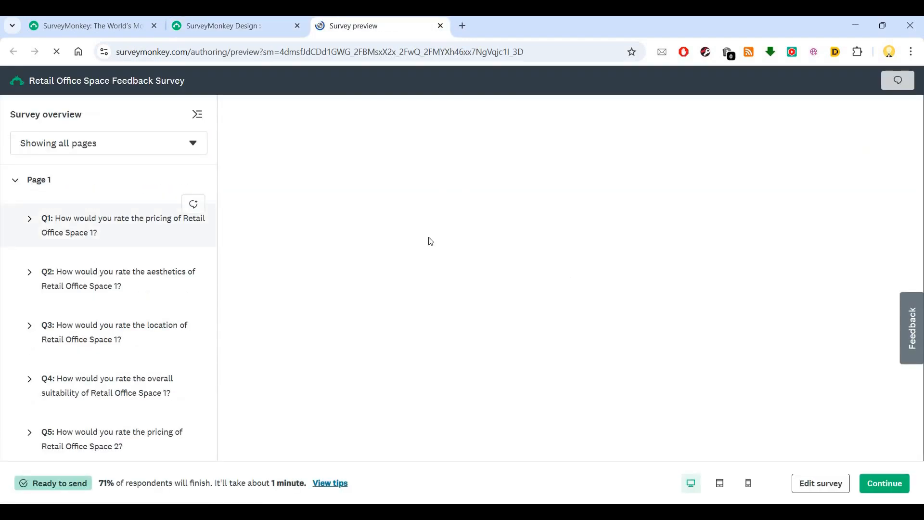
{"action": "left_click", "coordinate": [771, 251]}
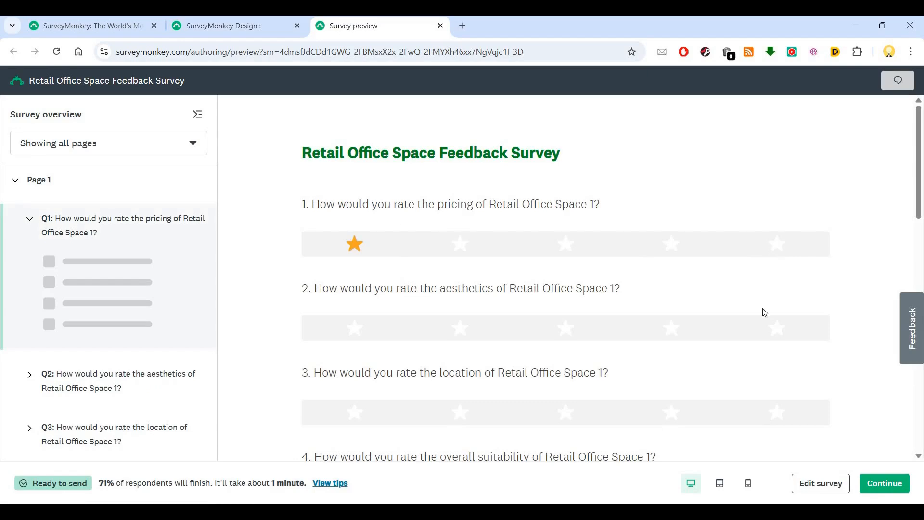
{"action": "left_click", "coordinate": [772, 341]}
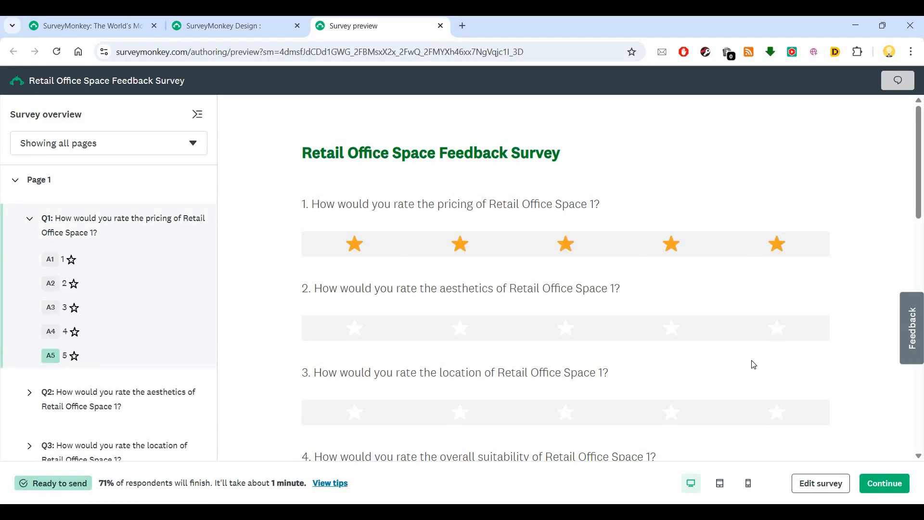
{"action": "left_click", "coordinate": [566, 412]}
{"action": "scroll", "coordinate": [665, 370], "scroll_direction": "down", "scroll_amount": 2}
{"action": "left_click", "coordinate": [672, 375]}
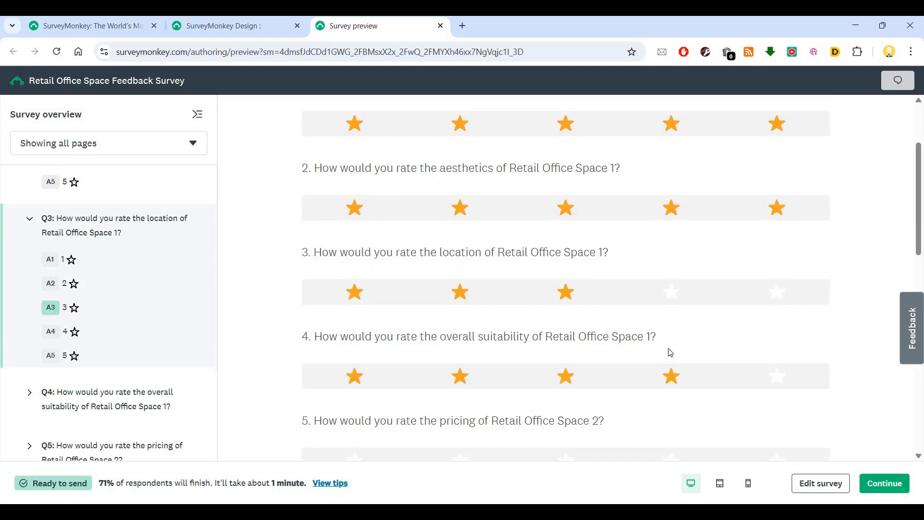
{"action": "scroll", "coordinate": [668, 337], "scroll_direction": "down", "scroll_amount": 3}
{"action": "scroll", "coordinate": [667, 321], "scroll_direction": "down", "scroll_amount": 10}
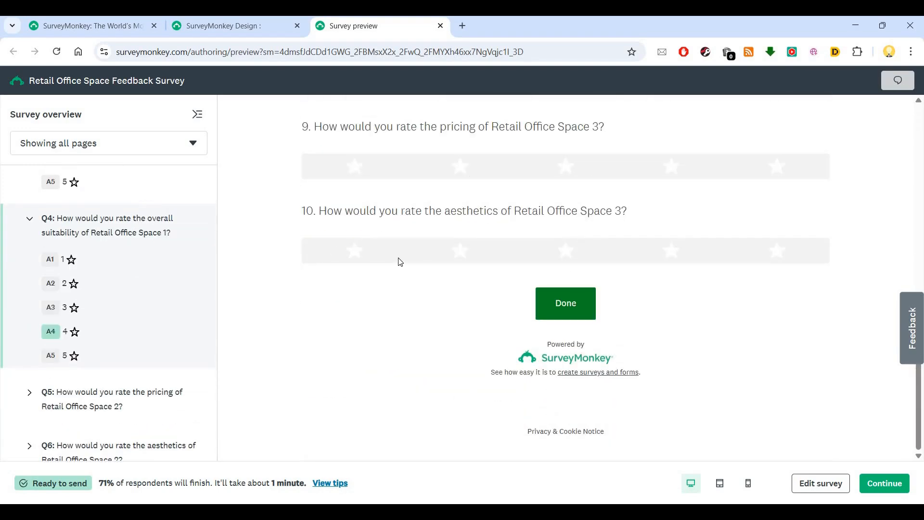
{"action": "scroll", "coordinate": [401, 263], "scroll_direction": "up", "scroll_amount": 15}
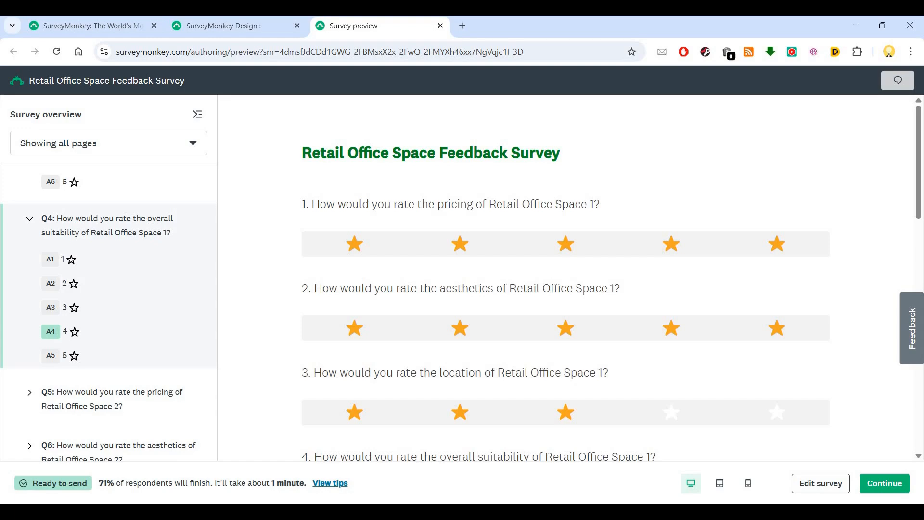
Return to Build with AI, generate a survey from the Employee Experience sample prompt, and close the retail survey's preview.
{"action": "left_click", "coordinate": [229, 29]}
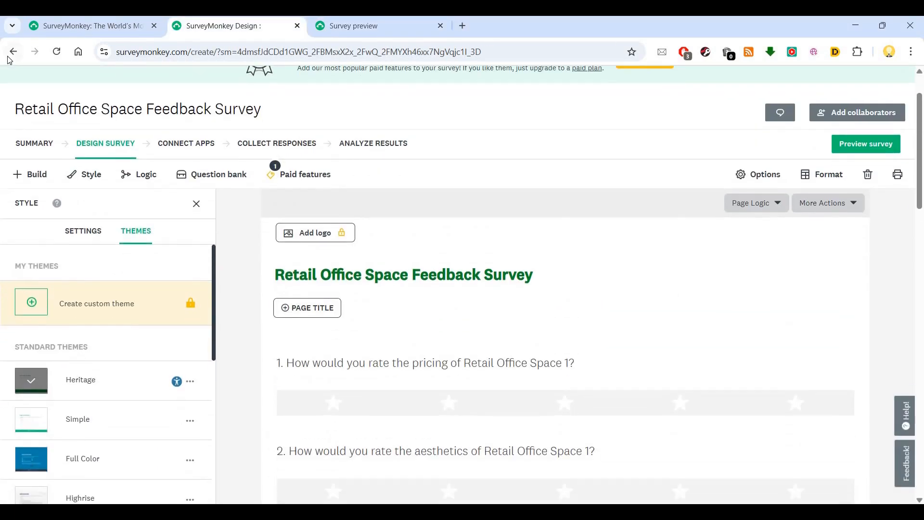
{"action": "left_click", "coordinate": [10, 55]}
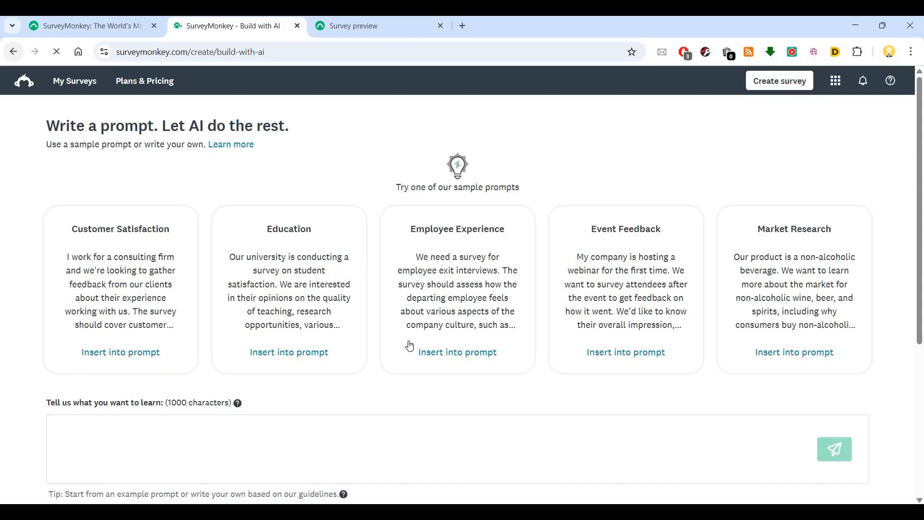
{"action": "scroll", "coordinate": [242, 326], "scroll_direction": "down", "scroll_amount": 4}
{"action": "scroll", "coordinate": [536, 227], "scroll_direction": "up", "scroll_amount": 3}
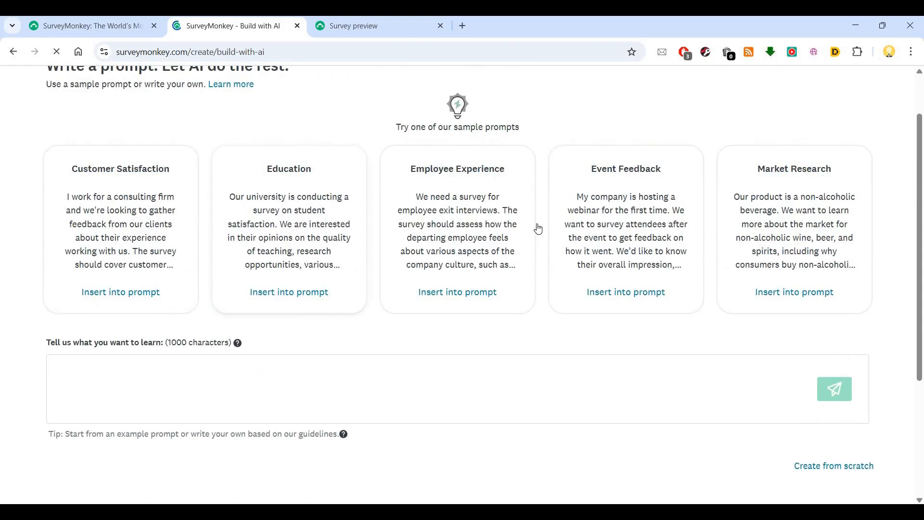
{"action": "left_click", "coordinate": [475, 290]}
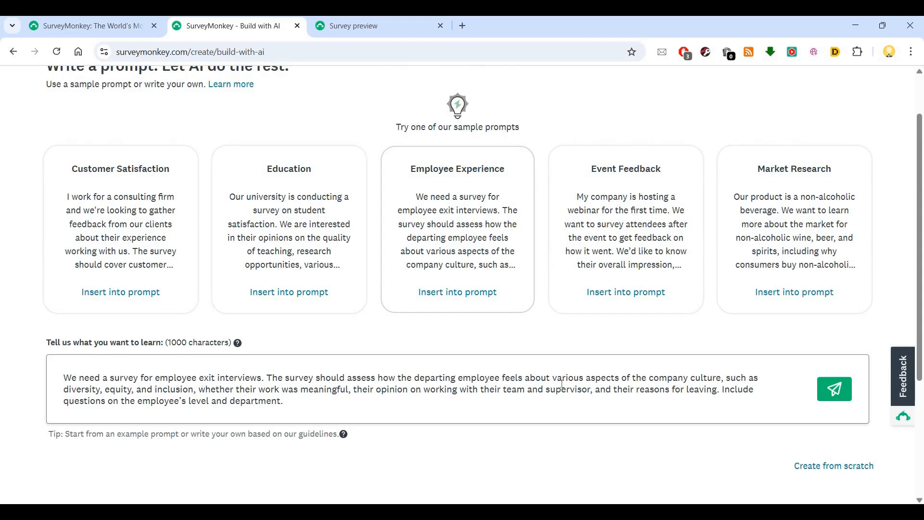
{"action": "left_click", "coordinate": [826, 392]}
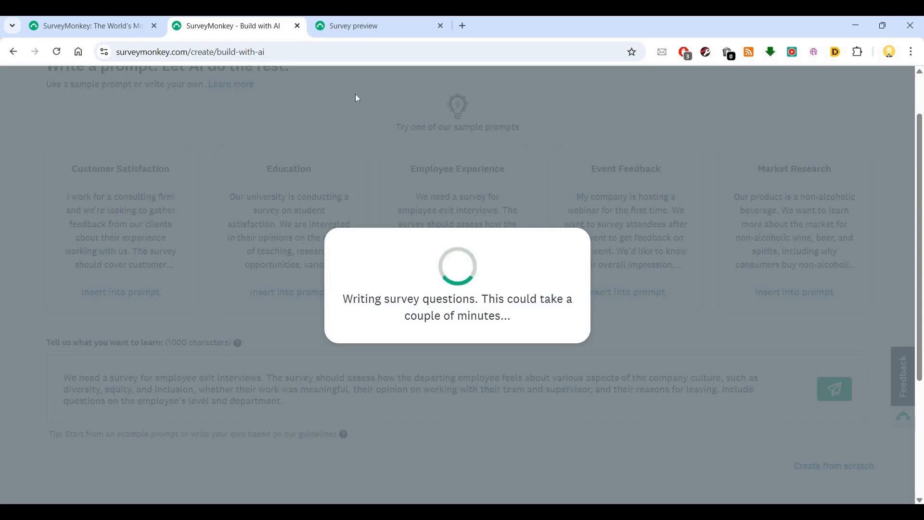
{"action": "left_click", "coordinate": [438, 26]}
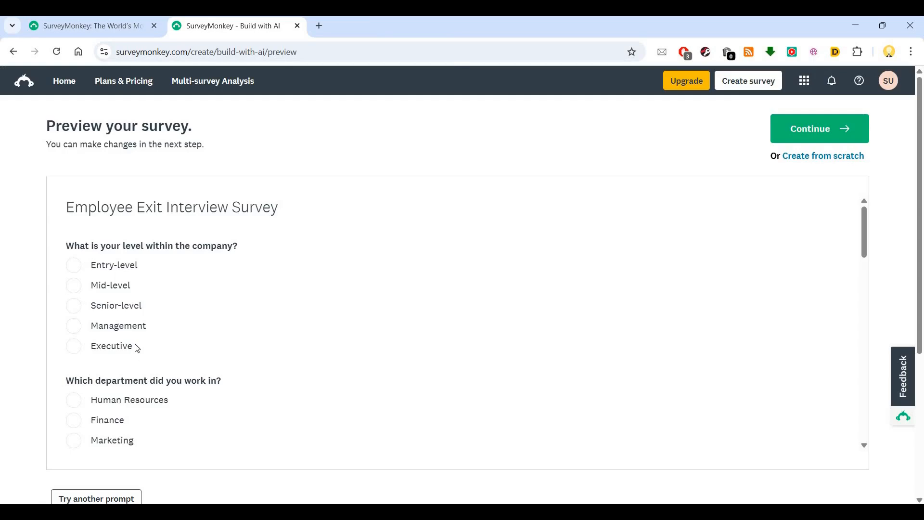
Review the questions and answer options of the generated Employee Exit Interview Survey from start to end.
{"action": "scroll", "coordinate": [188, 253], "scroll_direction": "down", "scroll_amount": 3}
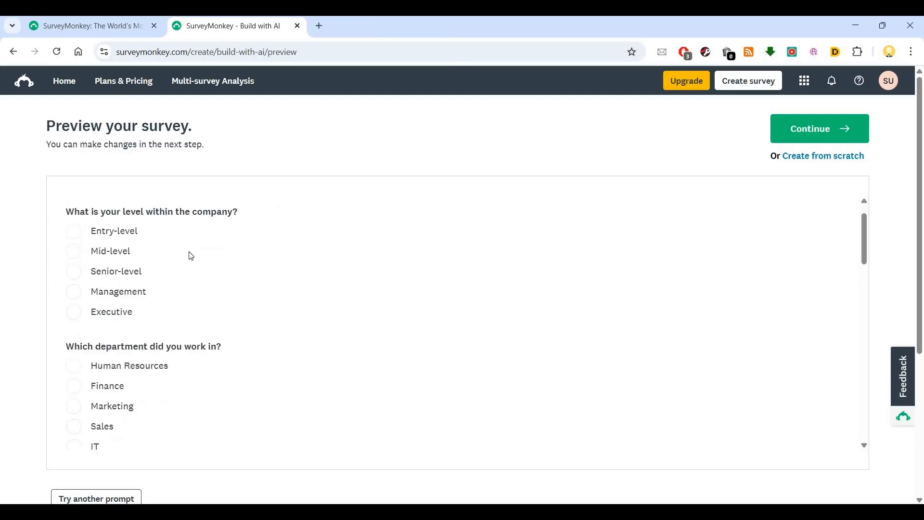
{"action": "scroll", "coordinate": [280, 270], "scroll_direction": "down", "scroll_amount": 3}
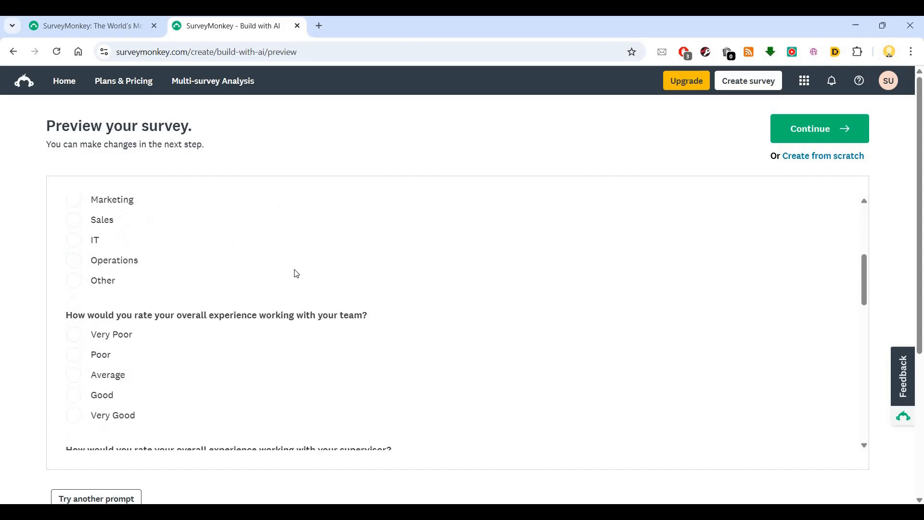
{"action": "scroll", "coordinate": [297, 274], "scroll_direction": "down", "scroll_amount": 2}
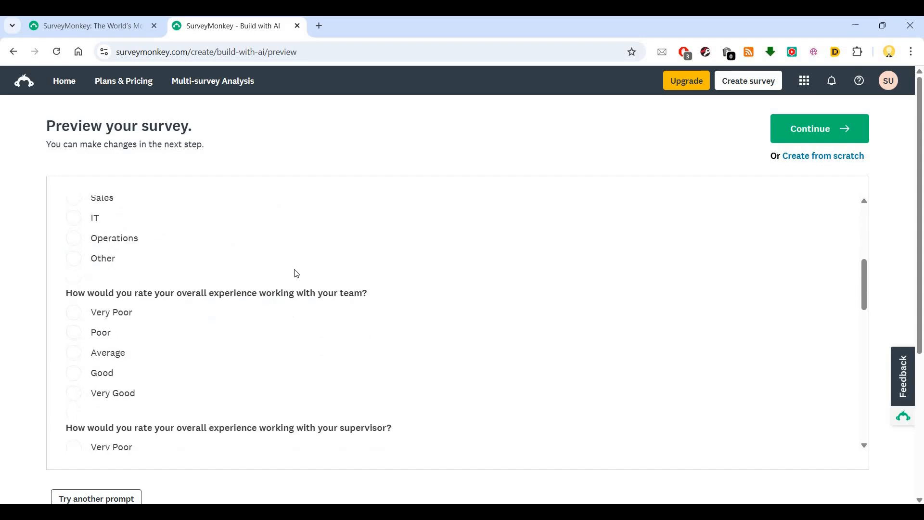
{"action": "scroll", "coordinate": [296, 274], "scroll_direction": "down", "scroll_amount": 3}
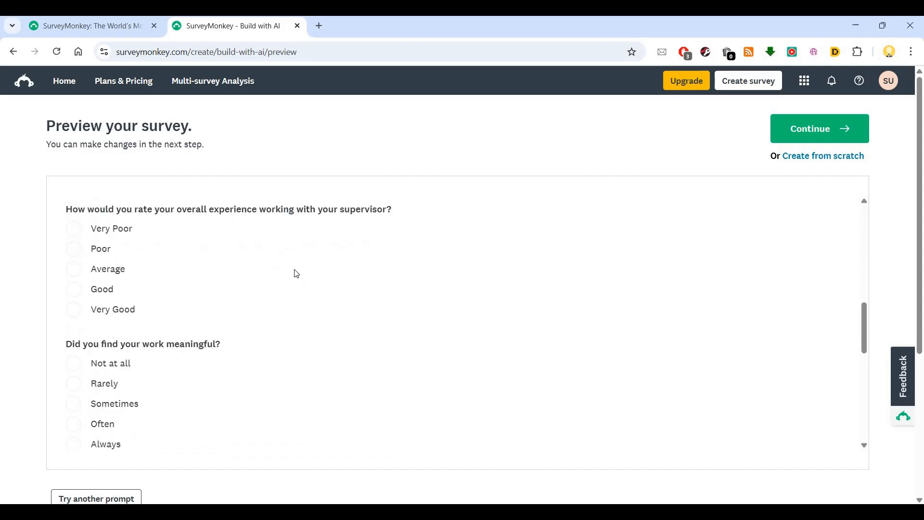
{"action": "scroll", "coordinate": [297, 274], "scroll_direction": "down", "scroll_amount": 9}
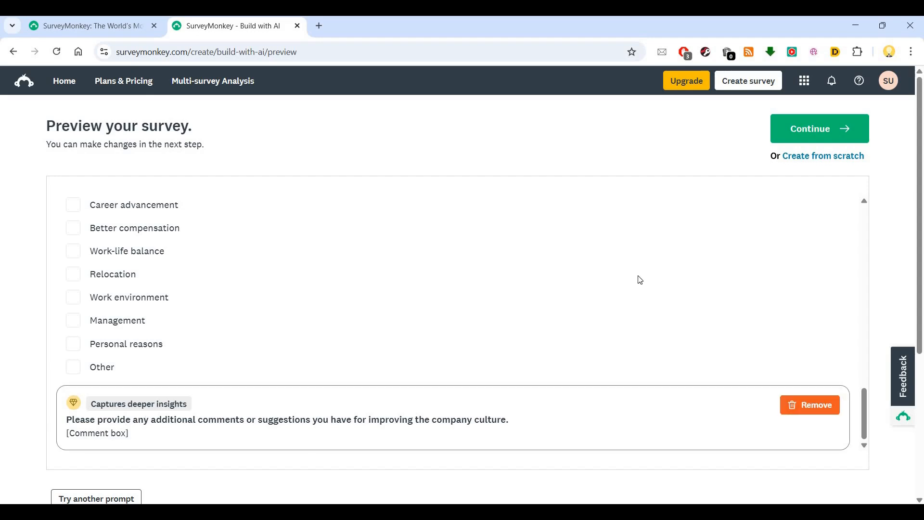
{"action": "scroll", "coordinate": [640, 279], "scroll_direction": "up", "scroll_amount": 15}
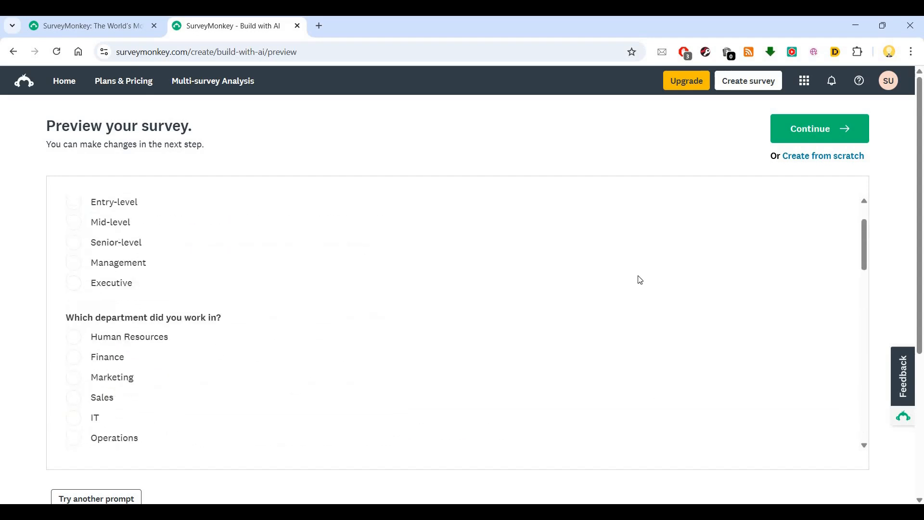